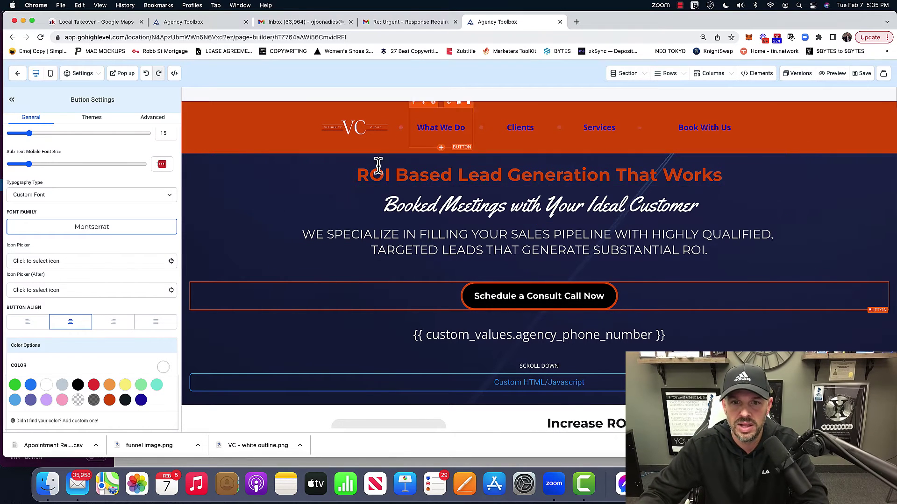
Preview the main page, scrolling past services, consult-call calendar and Visibility Cloud footer, then back up.
click(834, 73)
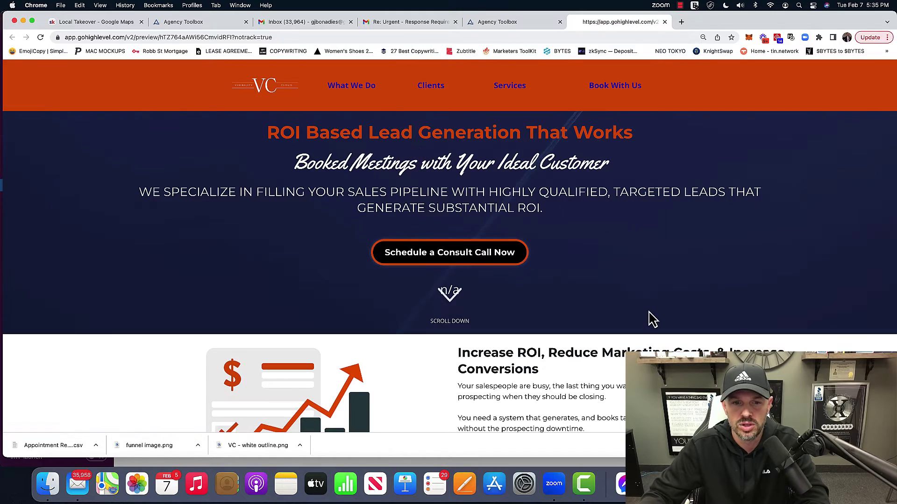
scroll(649, 313, down, 10)
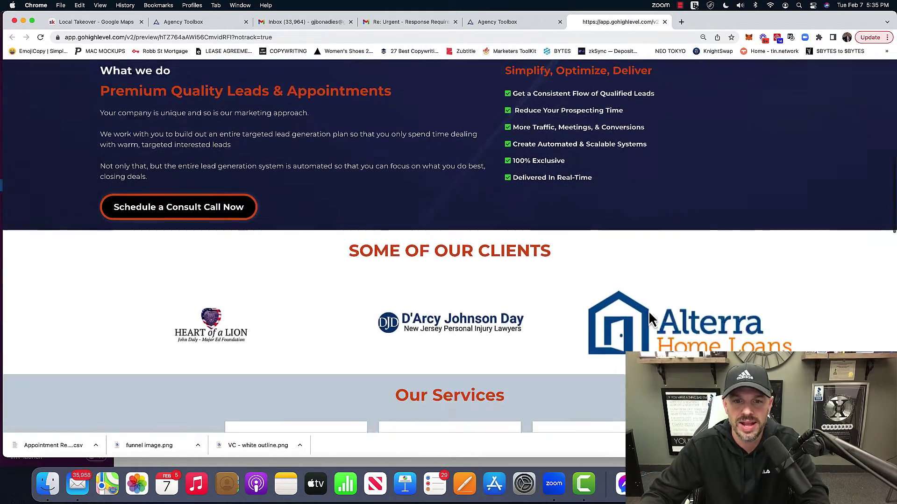
scroll(649, 314, down, 1)
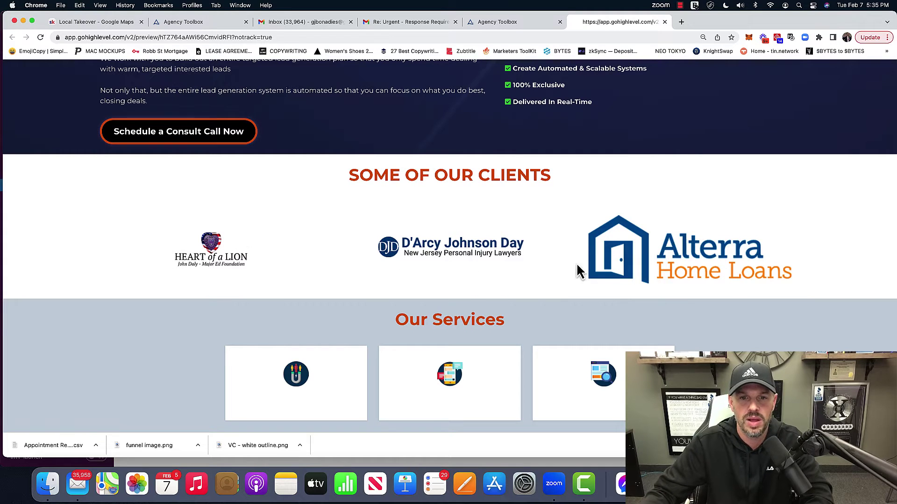
scroll(532, 270, down, 4)
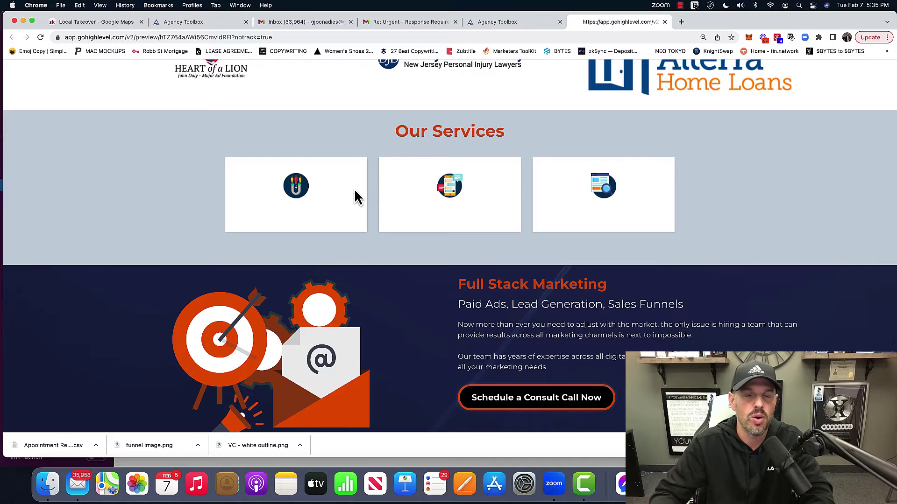
scroll(355, 190, down, 1)
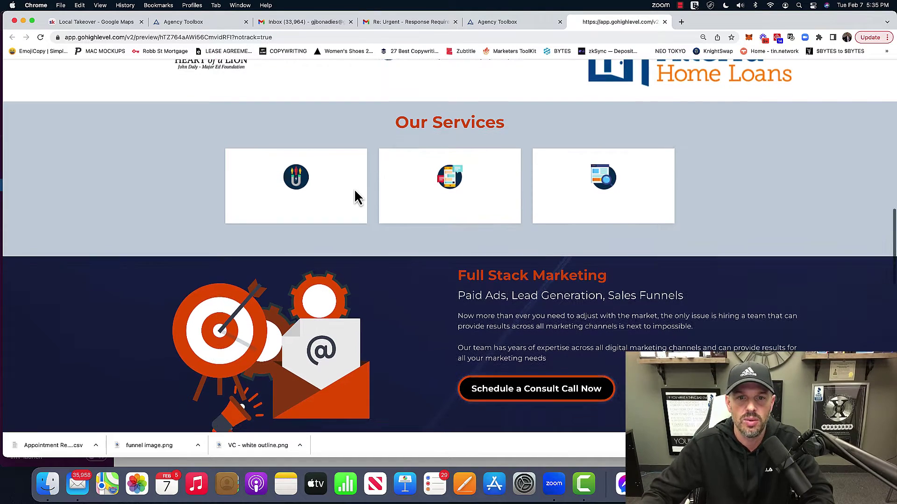
scroll(355, 192, down, 7)
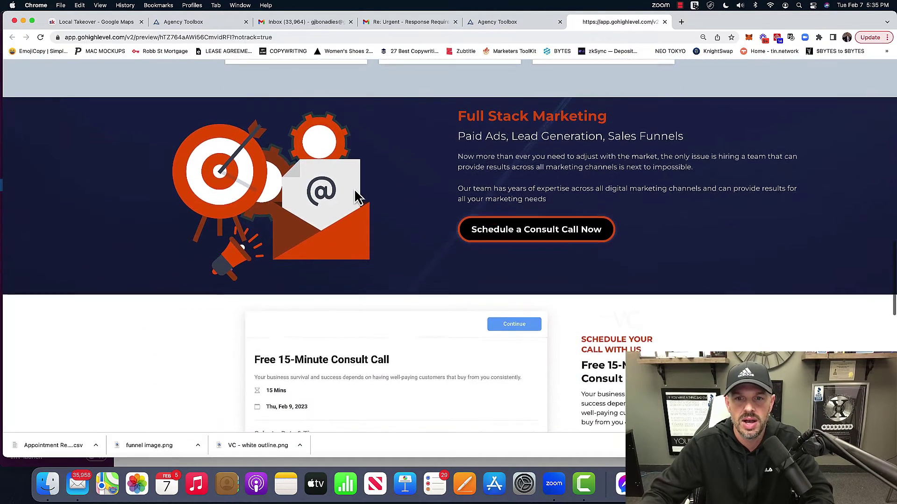
scroll(355, 192, down, 8)
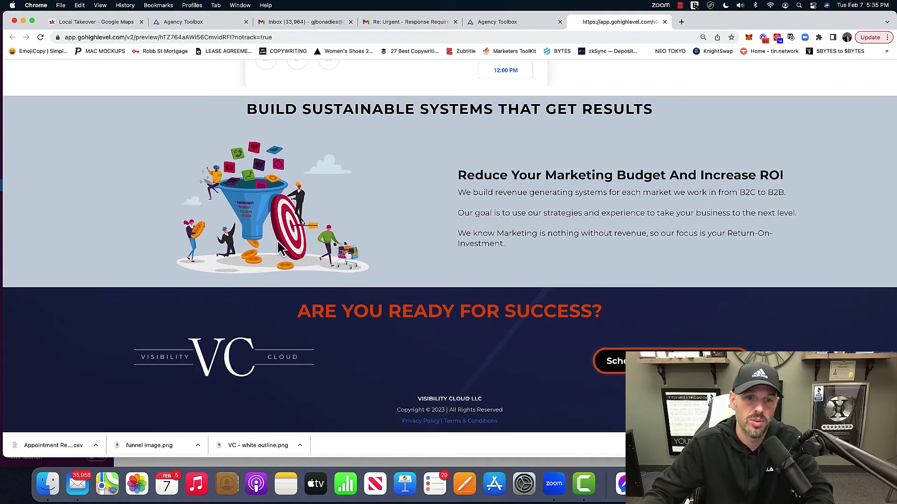
scroll(483, 216, up, 20)
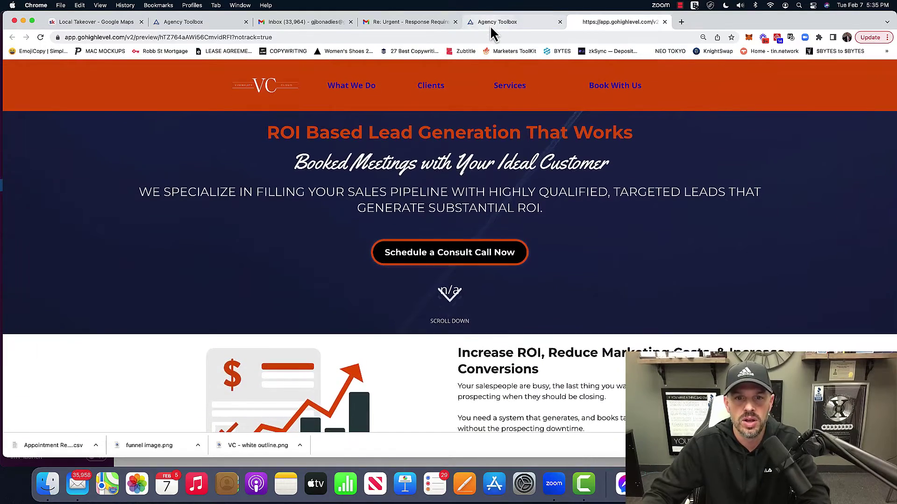
Leave the builder for Settings > Custom Values and dismiss the LastPass prompt.
click(496, 22)
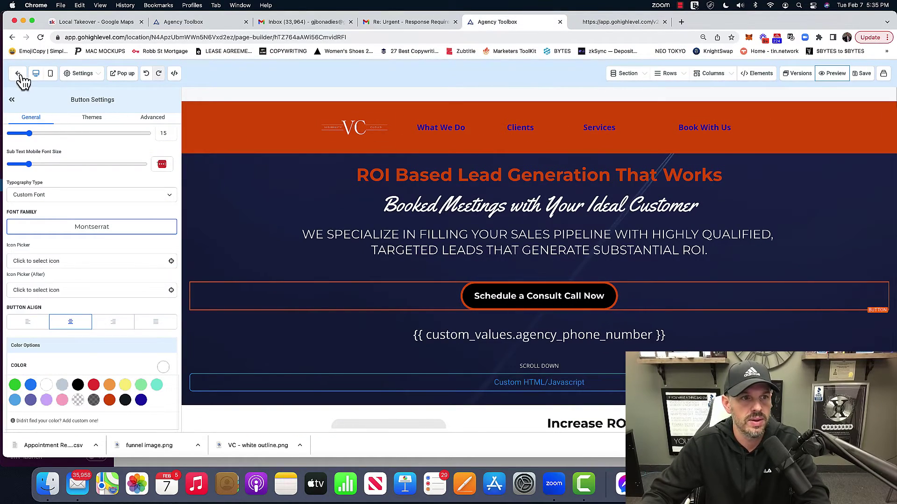
click(19, 74)
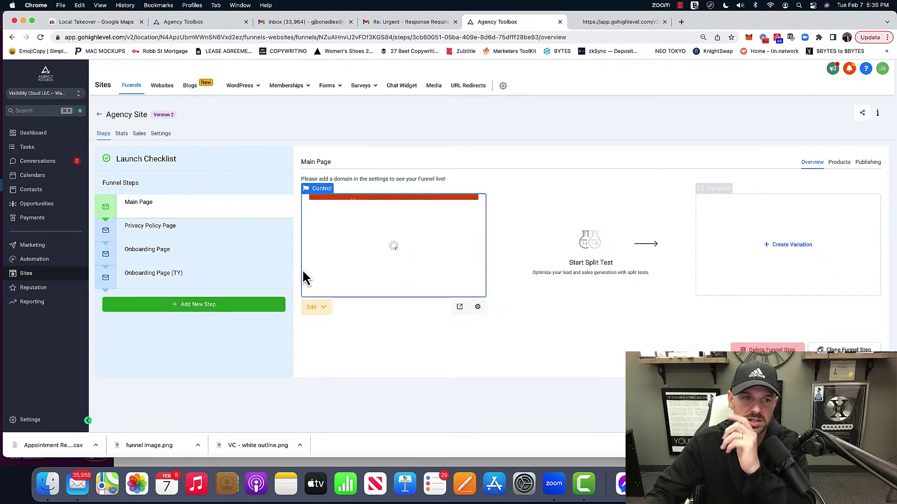
click(28, 420)
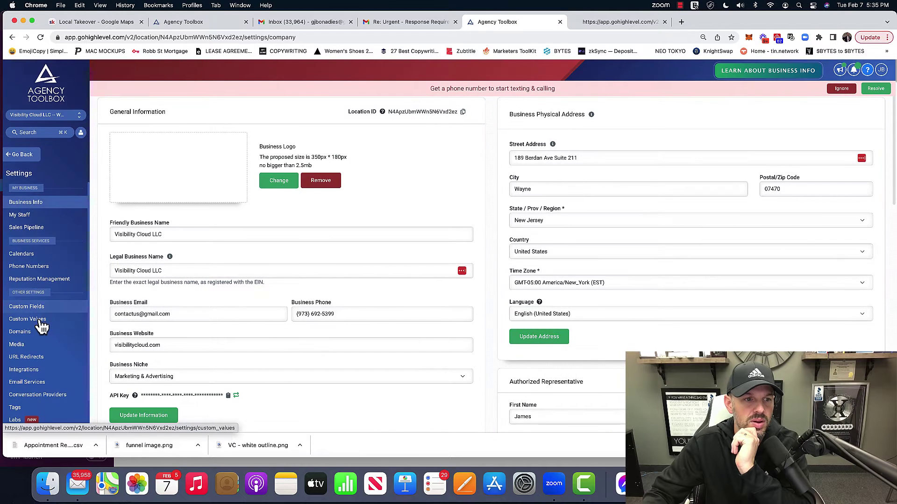
click(37, 319)
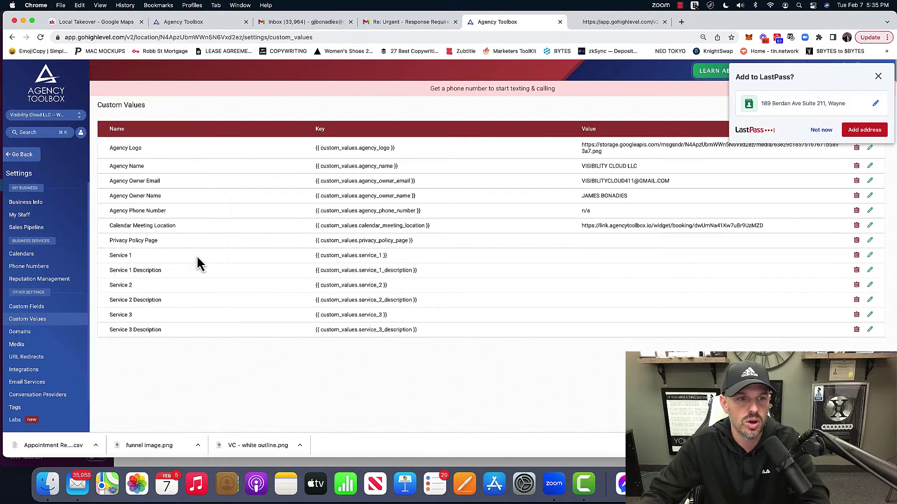
click(820, 130)
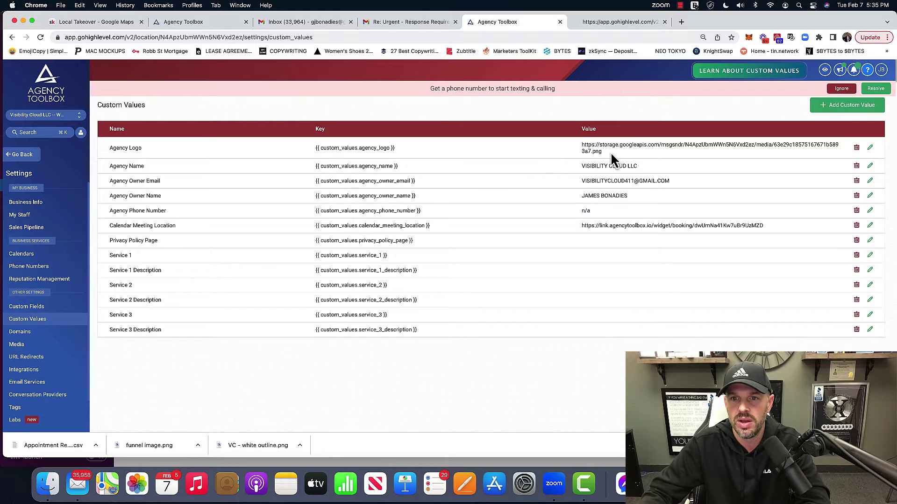
Compare the Agency Name value VISIBILITY CLOUD LLC with the agency name in the preview footer.
drag(610, 154, 580, 143)
click(579, 168)
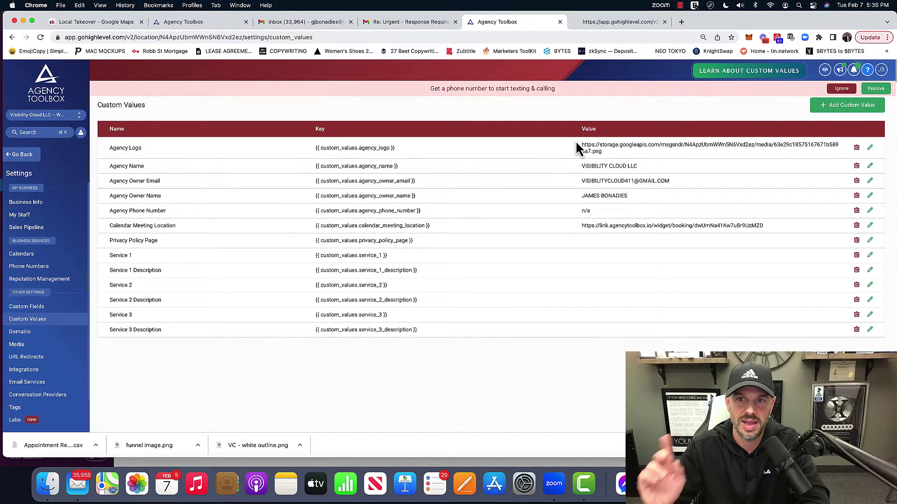
click(607, 22)
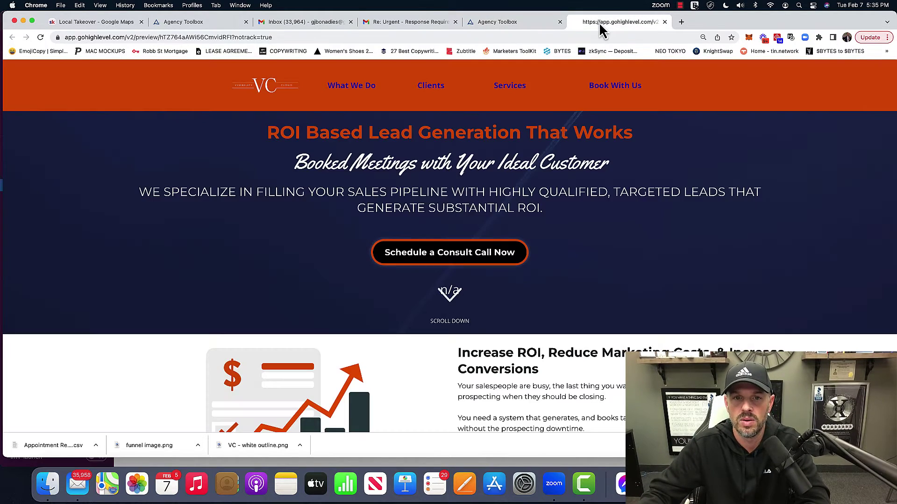
click(542, 22)
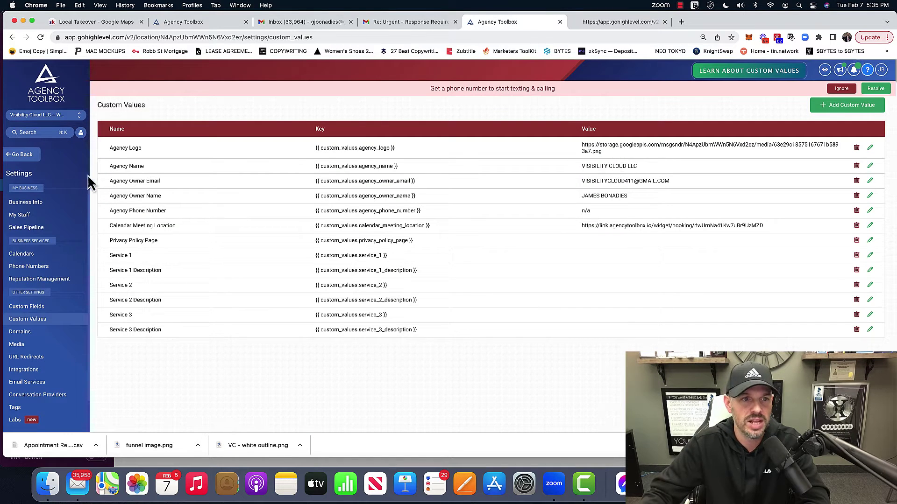
triple_click(626, 166)
click(616, 22)
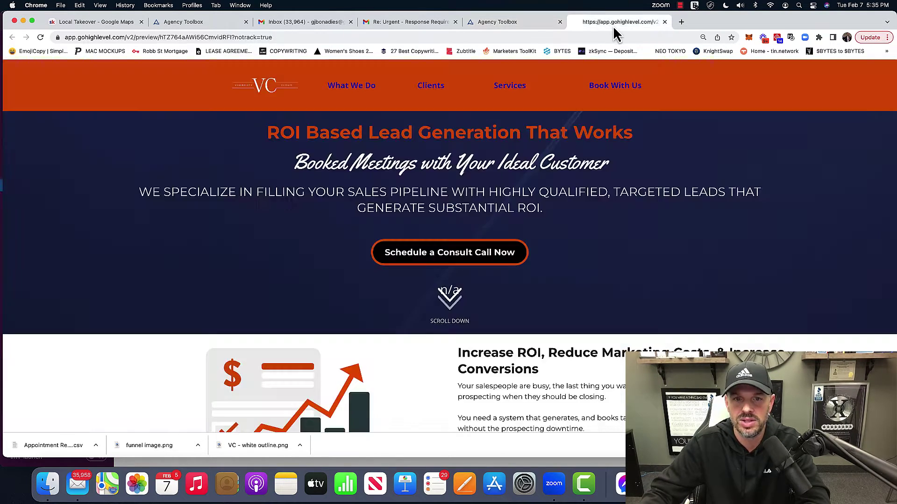
scroll(576, 304, down, 20)
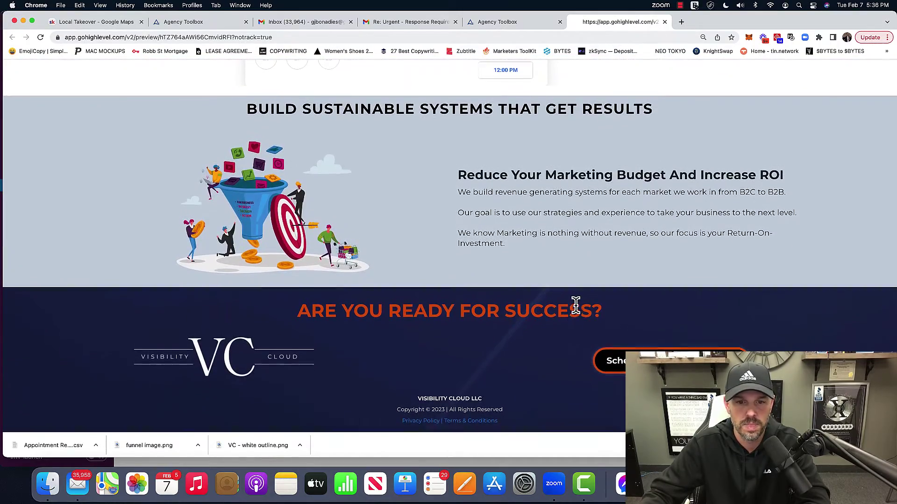
triple_click(479, 399)
scroll(573, 208, up, 20)
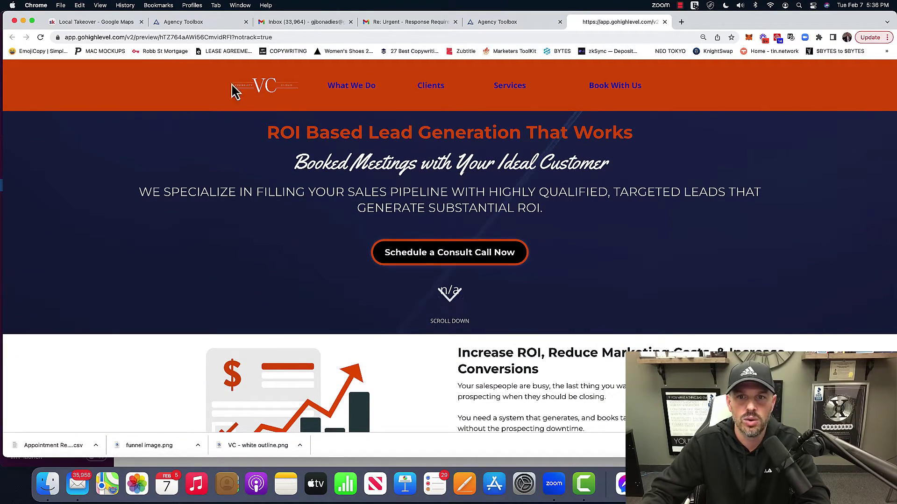
Check the agency owner email value and select its agency_owner_email placeholder key.
click(490, 27)
double_click(625, 181)
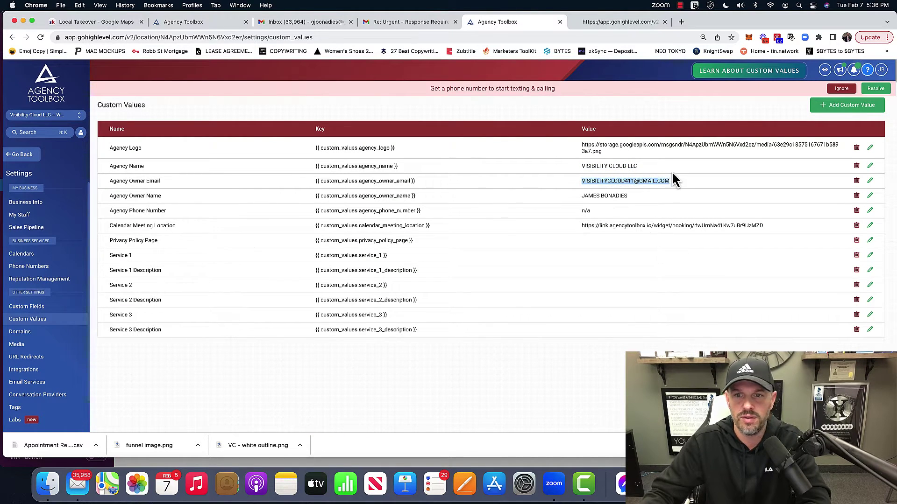
double_click(651, 181)
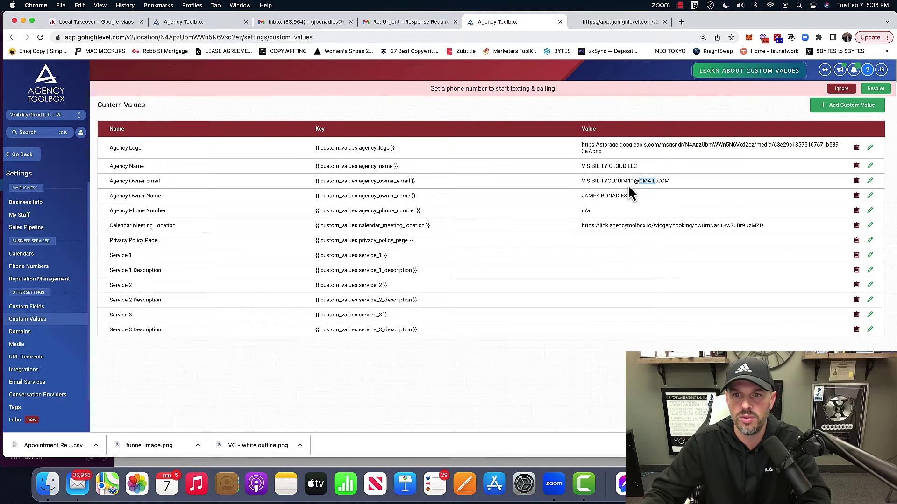
click(557, 186)
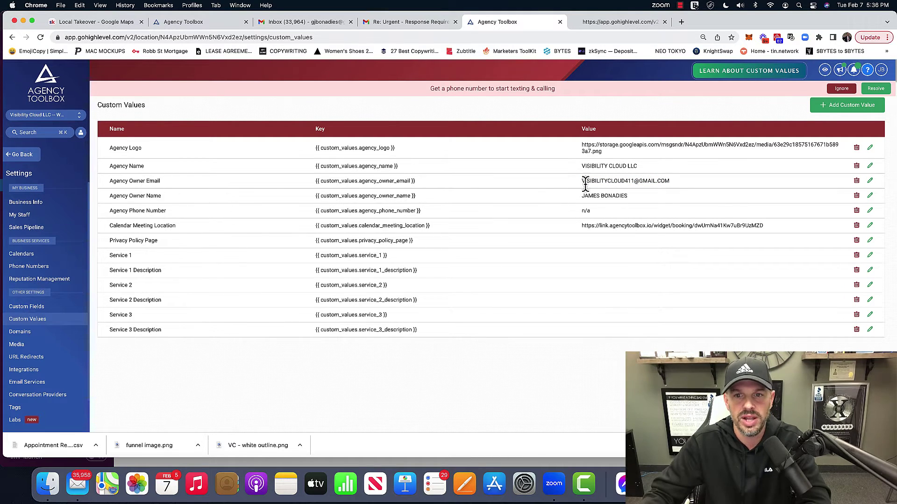
click(581, 23)
click(506, 26)
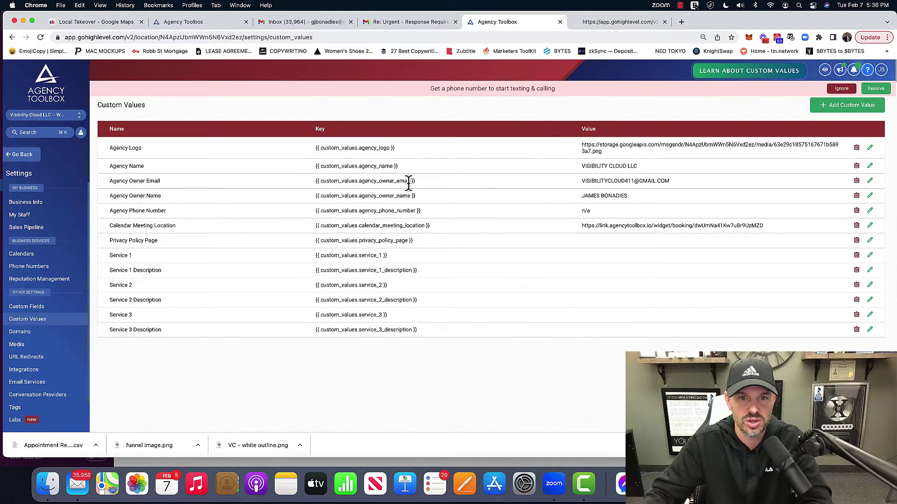
drag(415, 182, 313, 188)
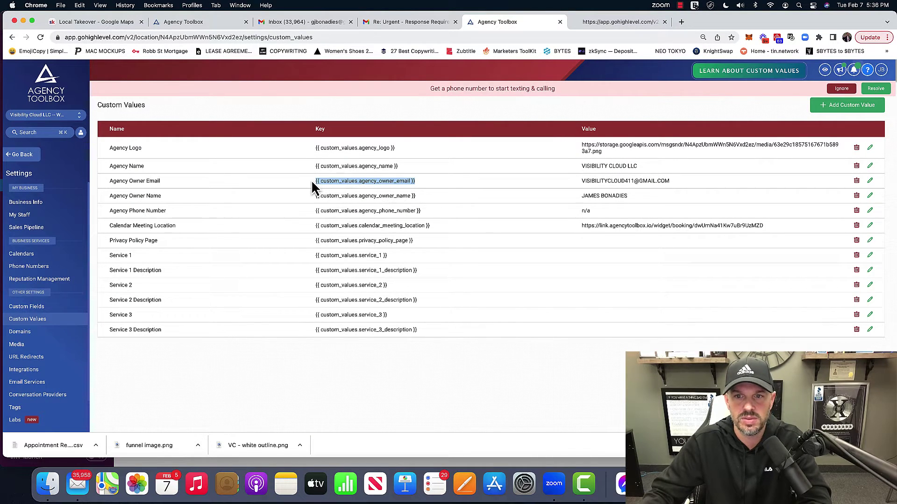
Reopen the Main Page in the page builder and scroll down to the footer.
click(29, 154)
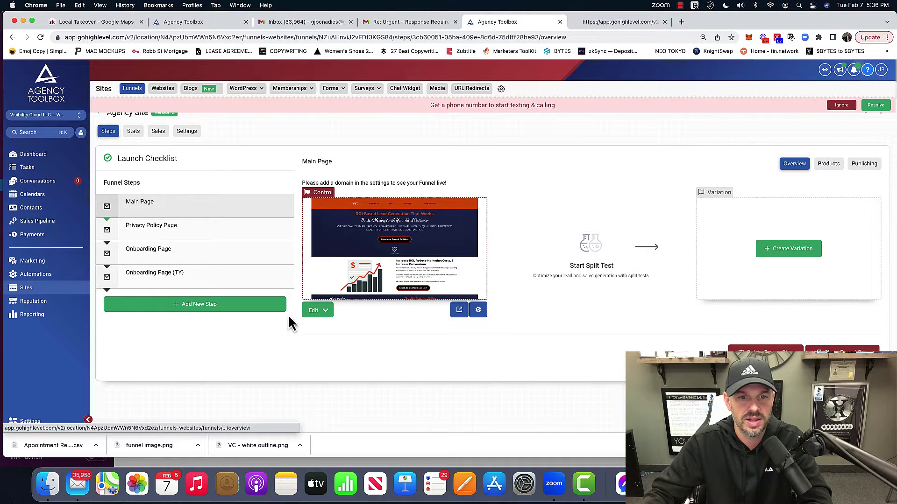
click(318, 311)
click(339, 331)
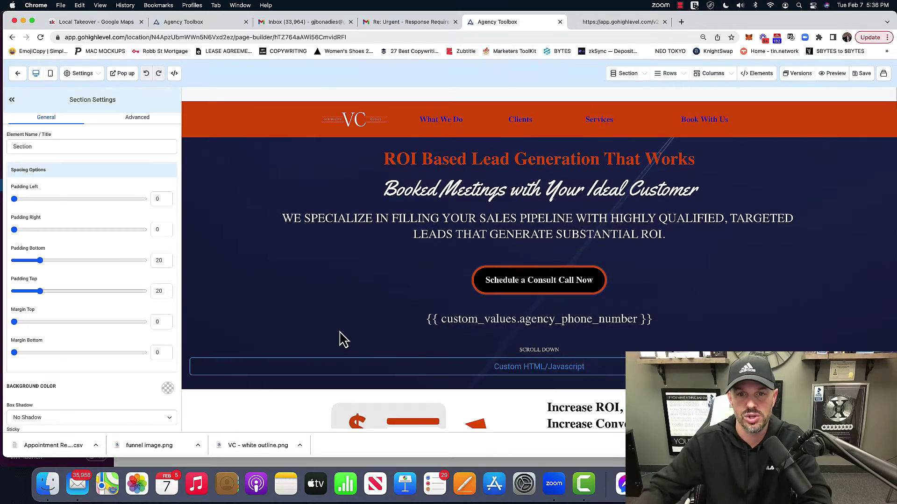
scroll(675, 338, down, 10)
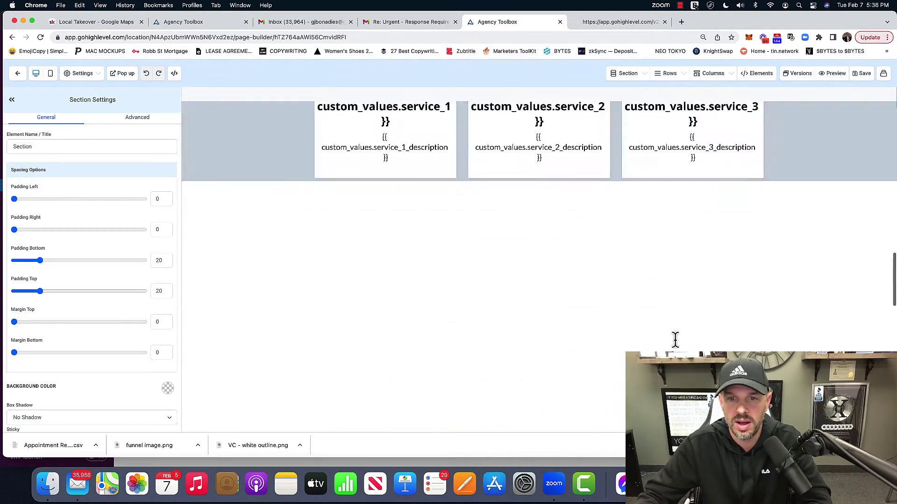
scroll(675, 338, up, 8)
scroll(675, 338, down, 5)
scroll(675, 338, down, 15)
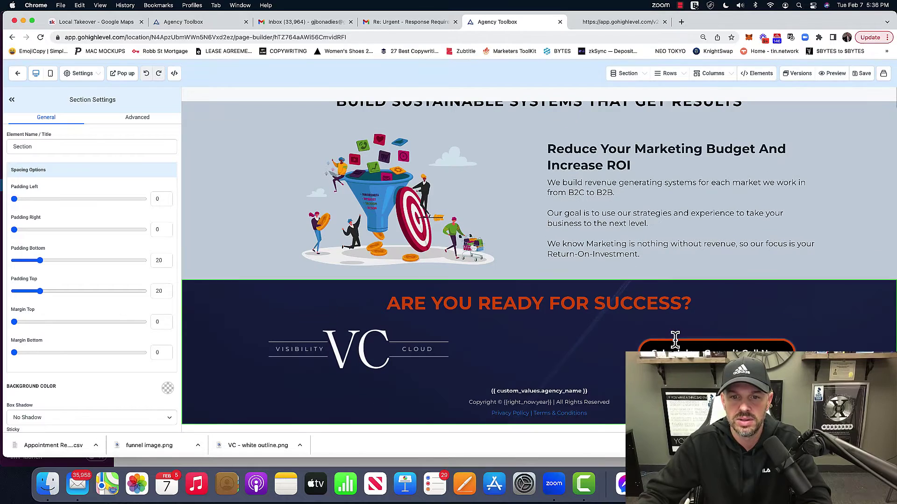
Make the footer's agency email text white and save the page.
click(591, 392)
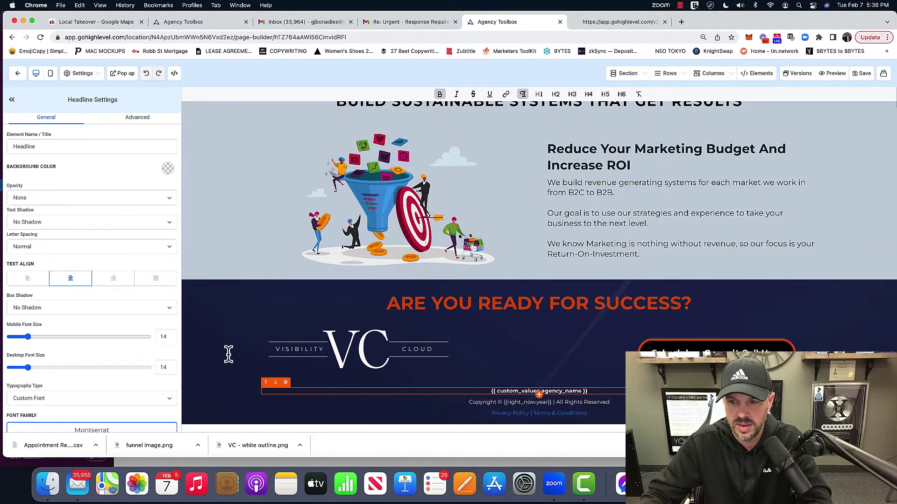
scroll(156, 231, down, 10)
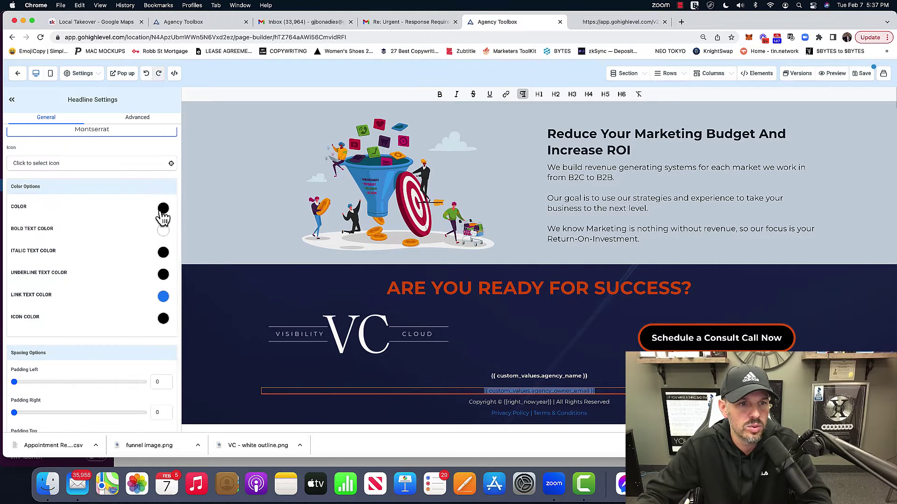
click(163, 212)
click(46, 226)
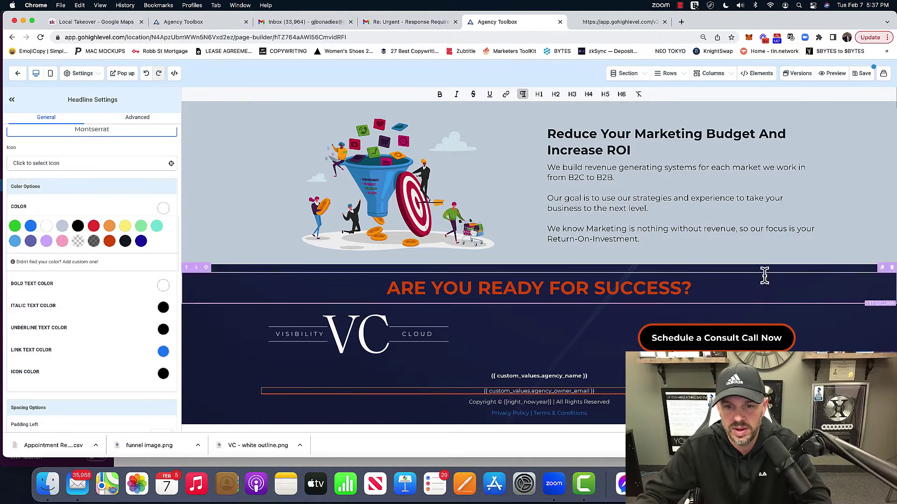
click(862, 73)
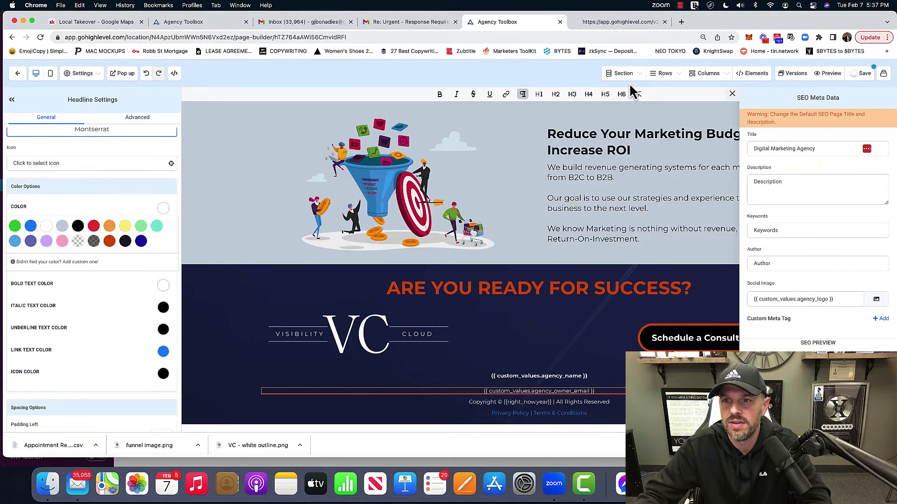
Reload the preview and confirm the footer email now appears.
click(593, 25)
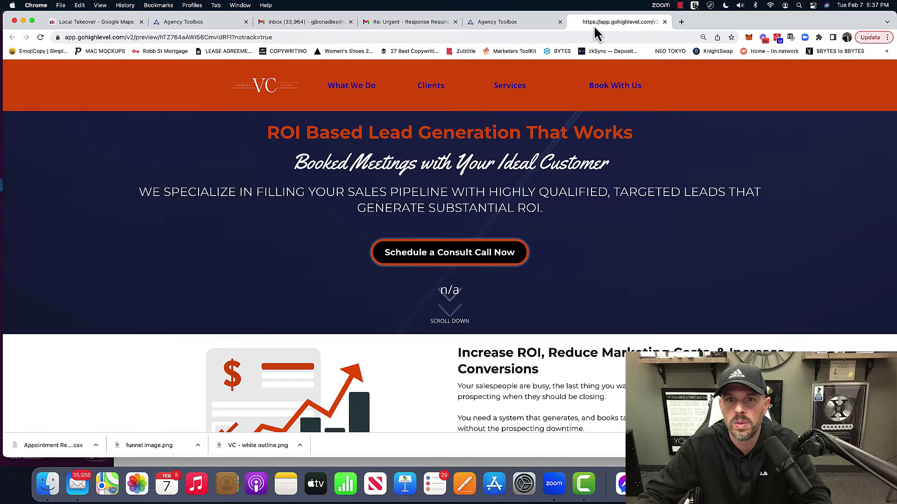
click(555, 35)
key(Return)
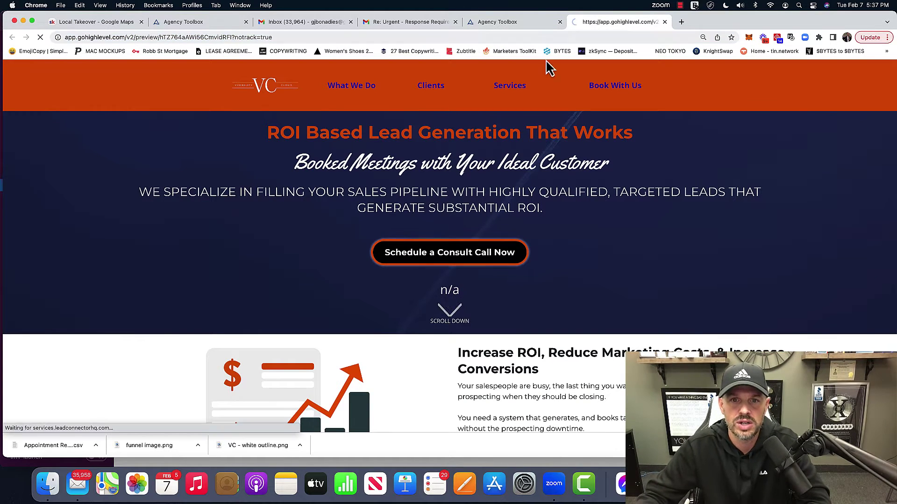
scroll(607, 271, down, 20)
triple_click(471, 399)
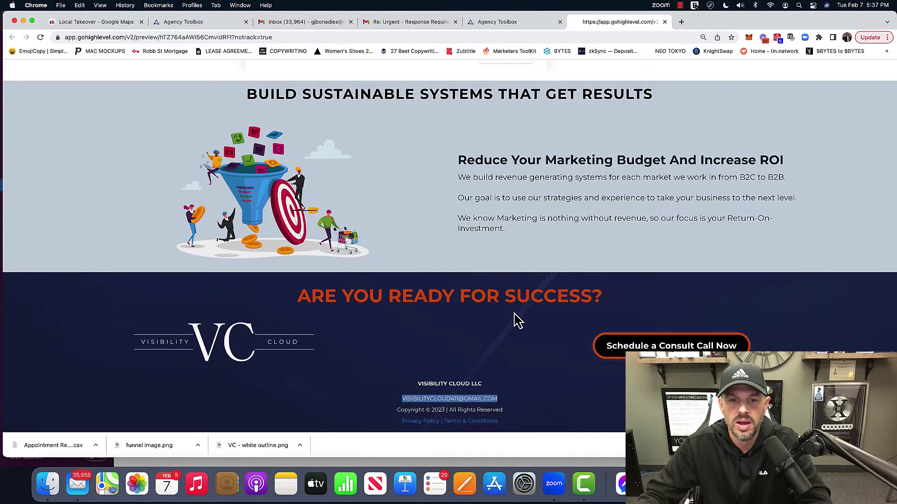
scroll(548, 191, up, 15)
Go from the builder back through the funnel to Settings > Custom Values.
click(514, 22)
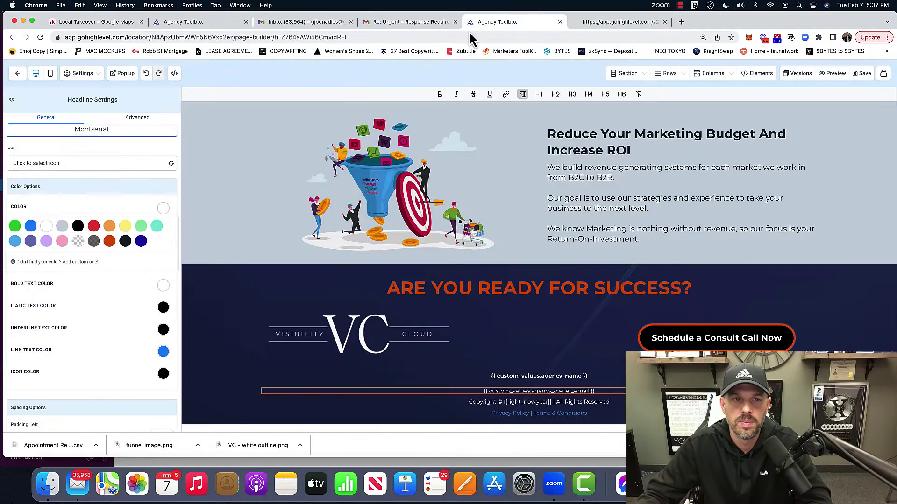
click(18, 73)
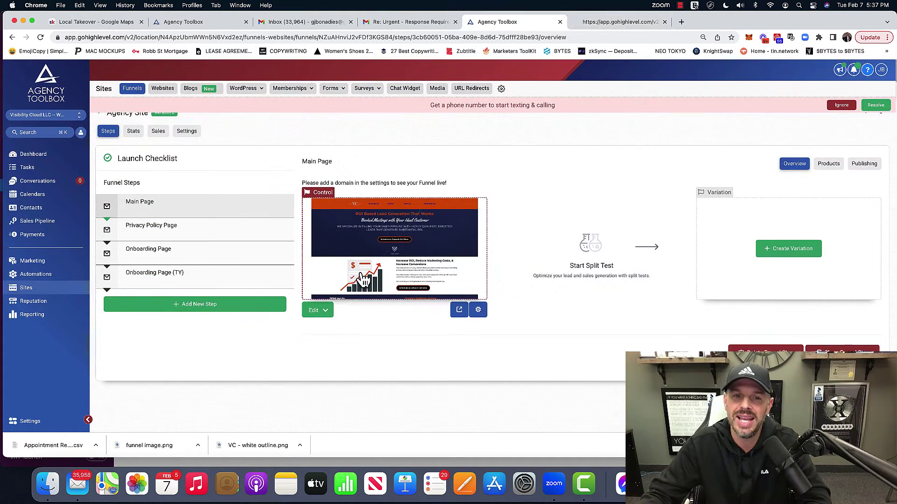
click(31, 423)
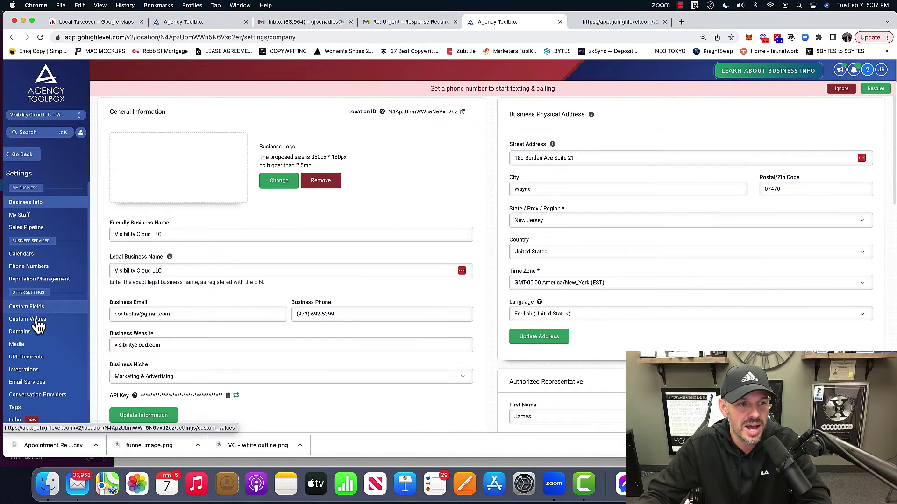
click(36, 321)
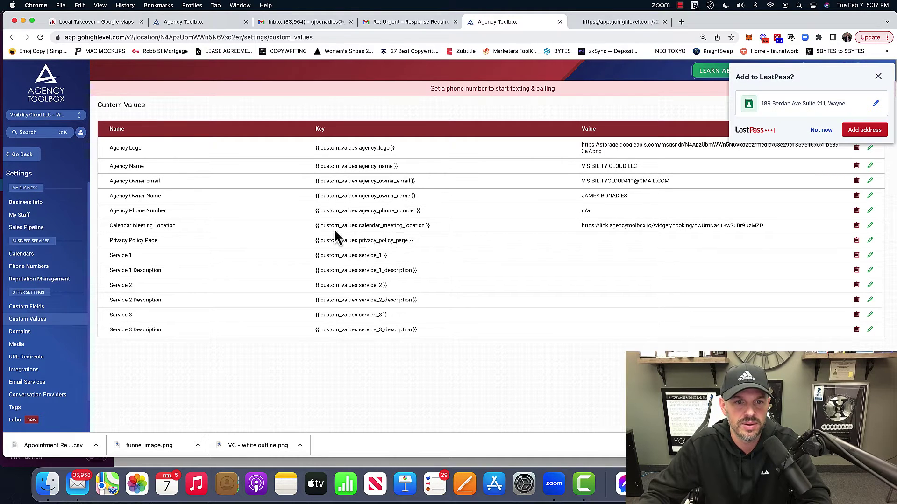
Enter 'Reputation Management' as the Service 1 custom value and save it.
drag(594, 250, 731, 250)
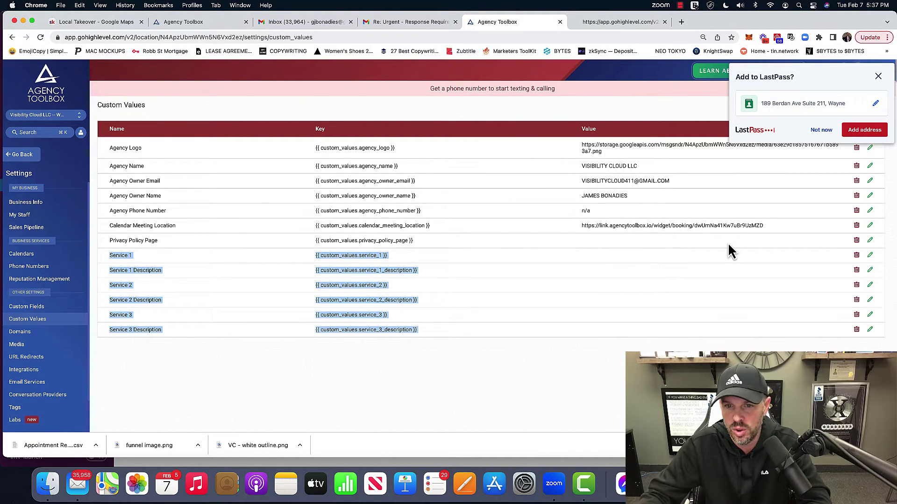
click(388, 270)
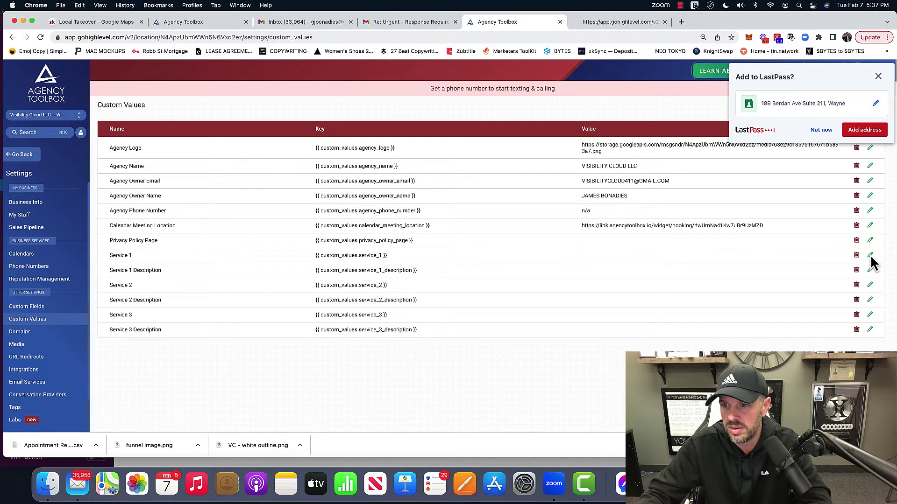
click(820, 130)
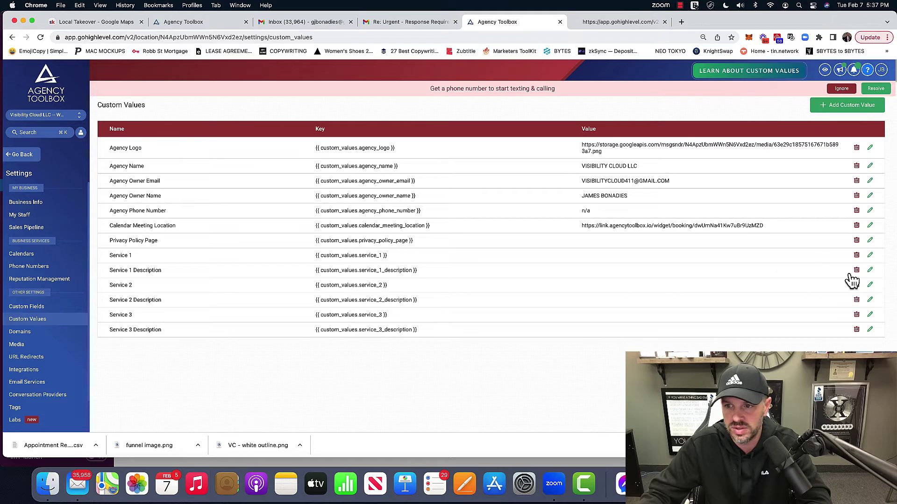
click(871, 257)
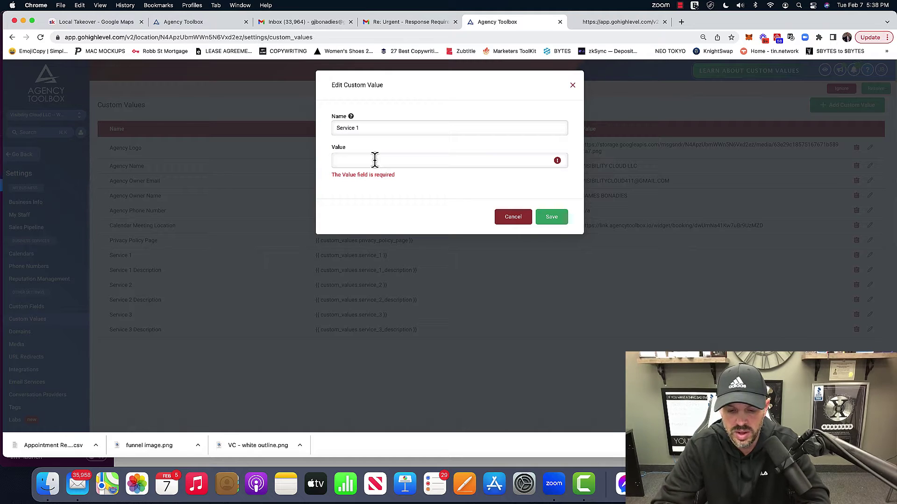
text(Re)
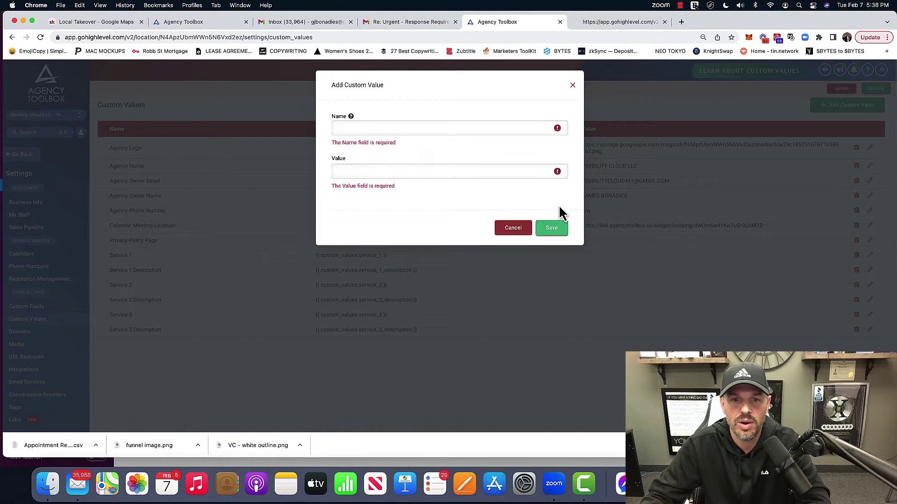
click(558, 209)
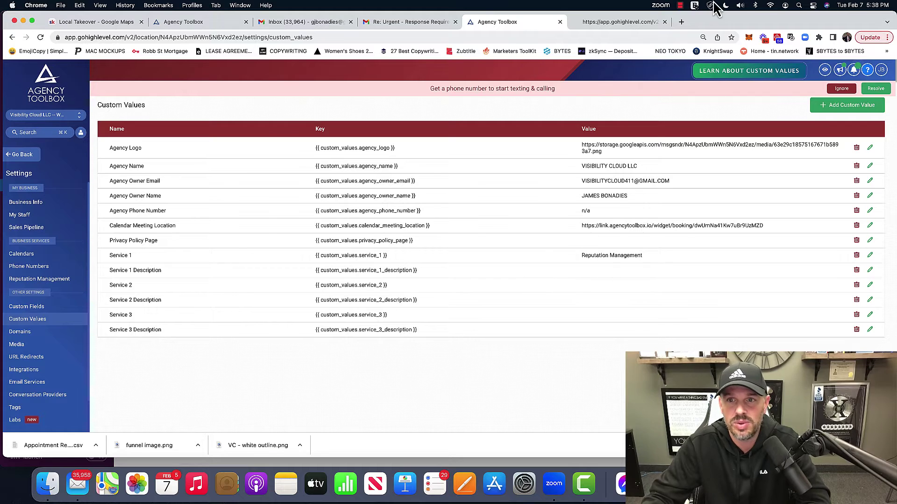
Open ChatGPT in a new tab and log back in.
click(681, 24)
click(615, 39)
text(chat.openai.com/chat)
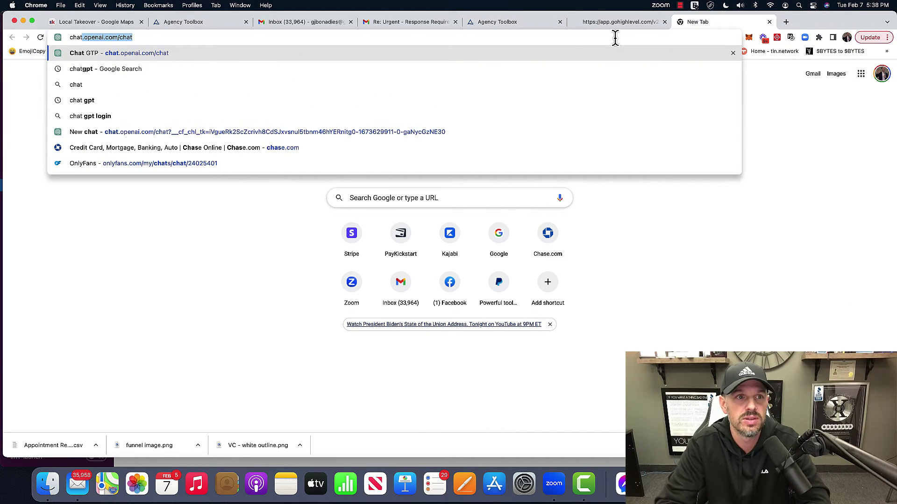
key(Return)
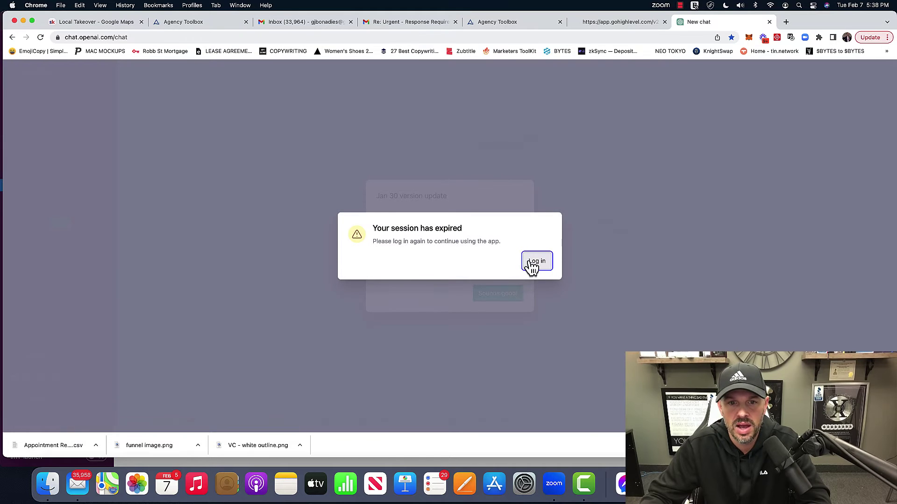
click(536, 262)
click(437, 281)
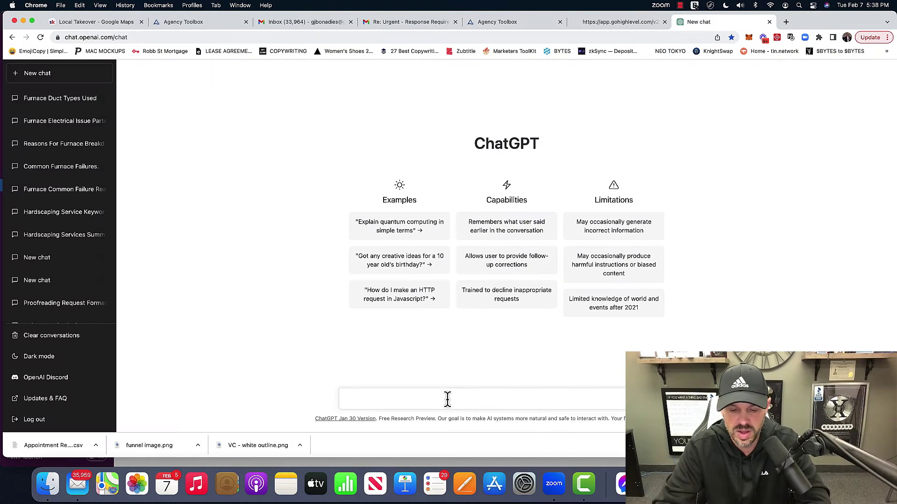
Ask ChatGPT what reputation management is and select the reply's goal sentence.
text(Please describe in)
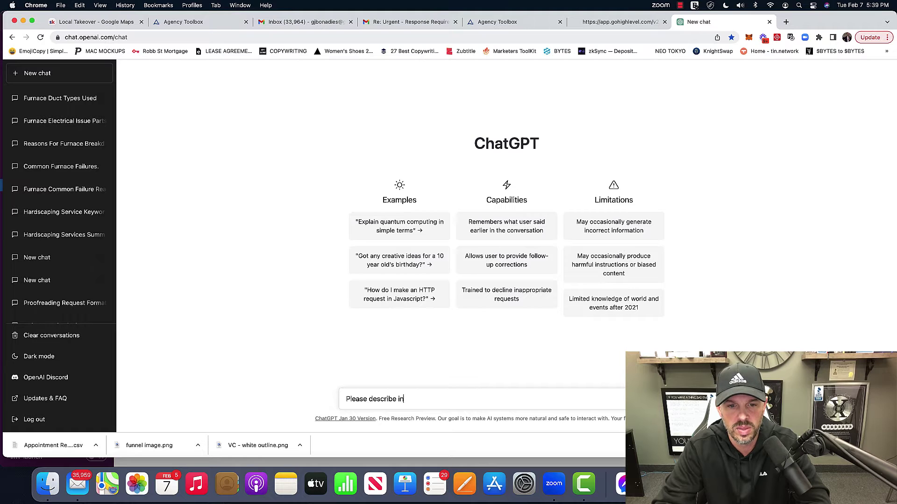
text(hat reputation management is)
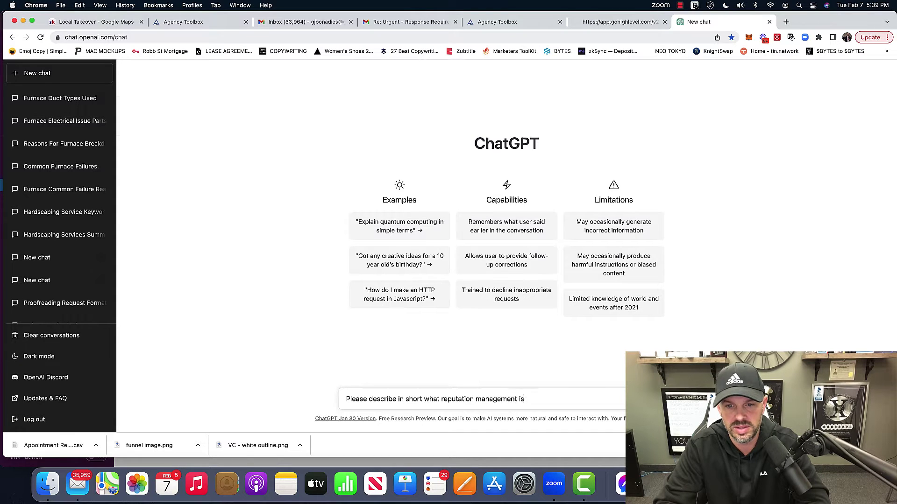
key(Return)
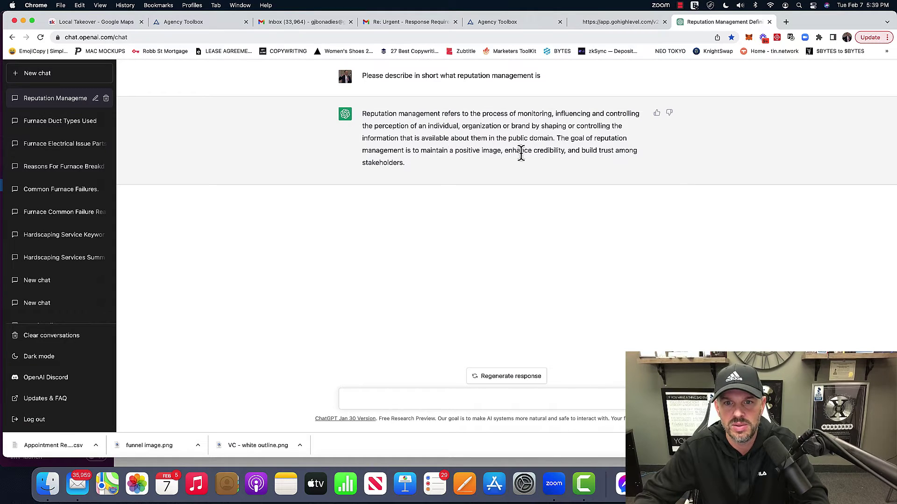
drag(557, 138, 565, 168)
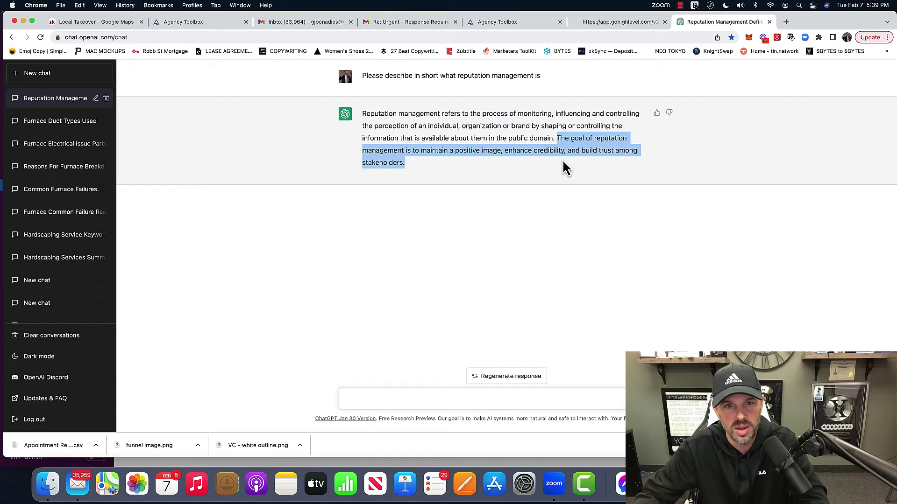
Paste the reputation management sentence into the Service 1 Description value.
click(596, 22)
click(504, 22)
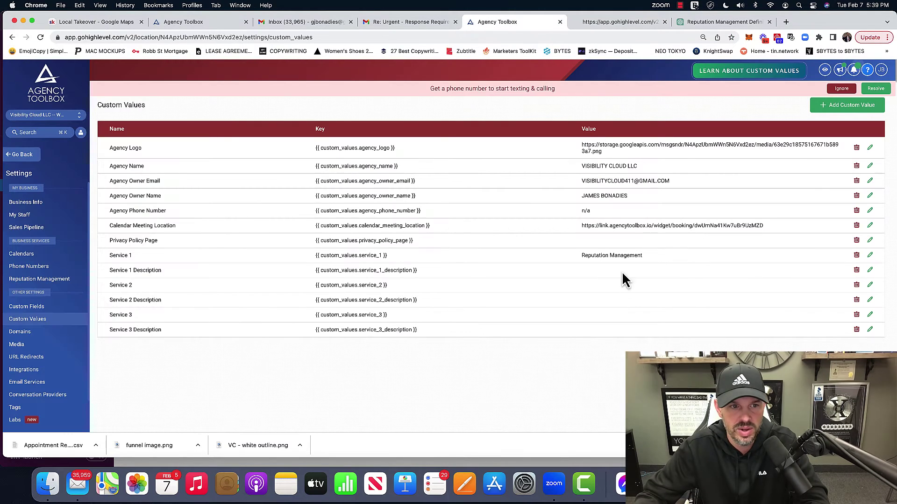
click(870, 271)
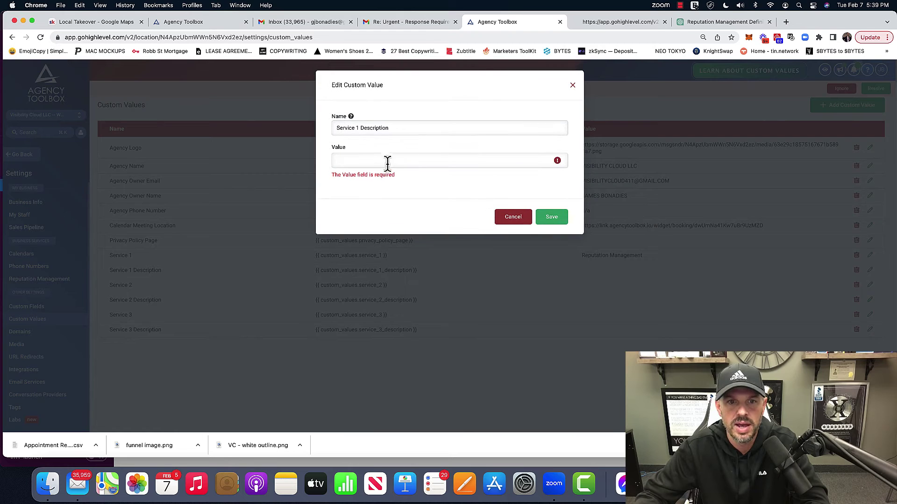
key(super+v)
drag(358, 164, 255, 163)
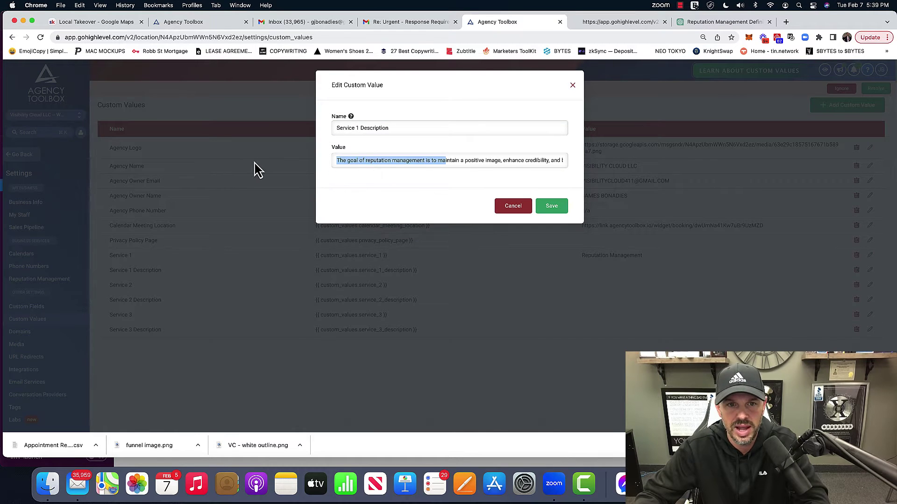
click(377, 162)
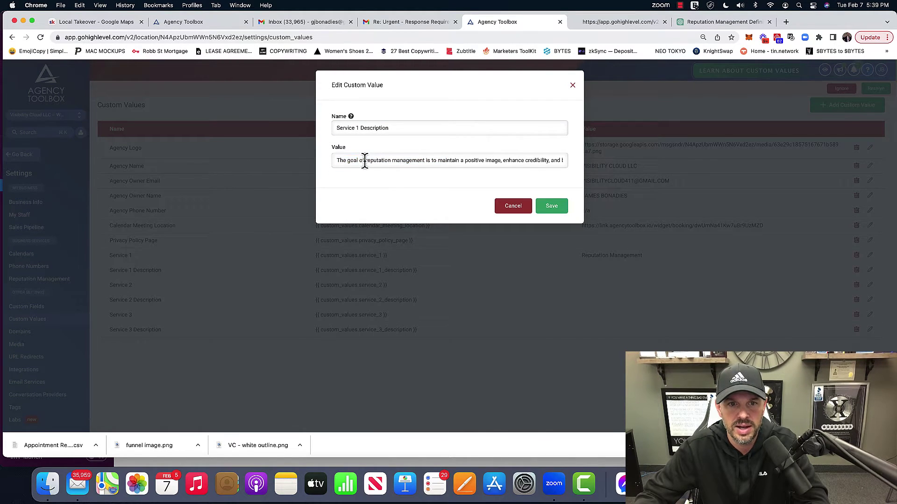
Reword it to start 'The goal of this service' and end 'your business.', then save.
drag(425, 162, 332, 162)
key(BackSpace)
text(The goal of this service)
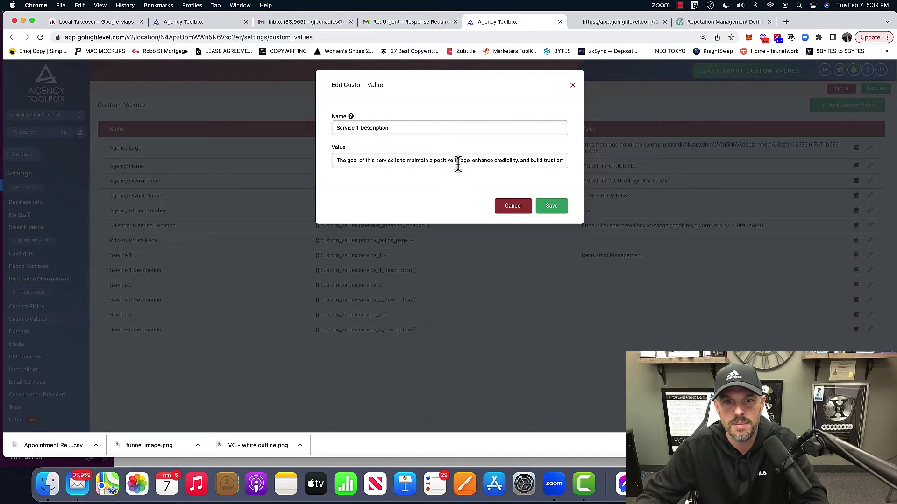
scroll(483, 162, right, 5)
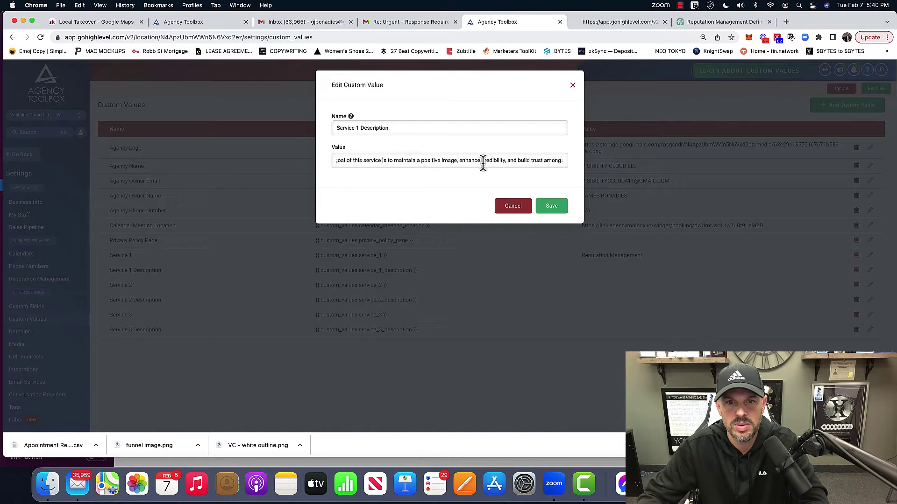
double_click(537, 162)
text(your)
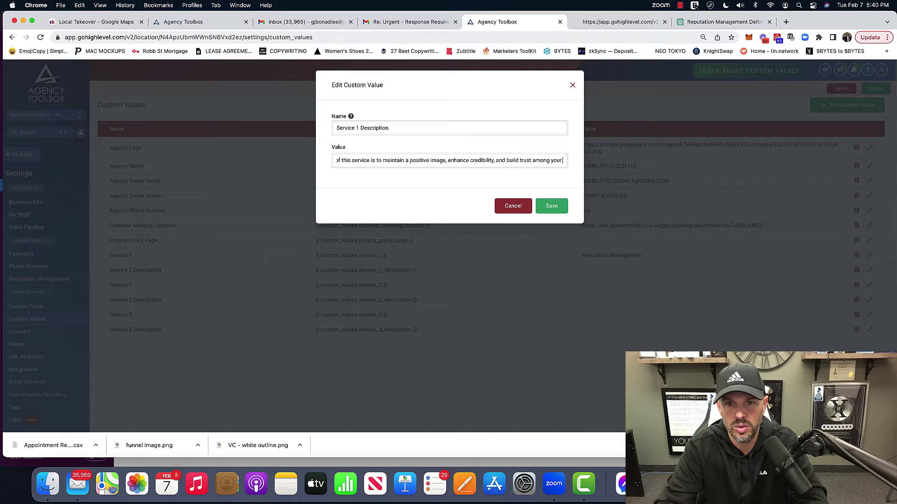
text( business.)
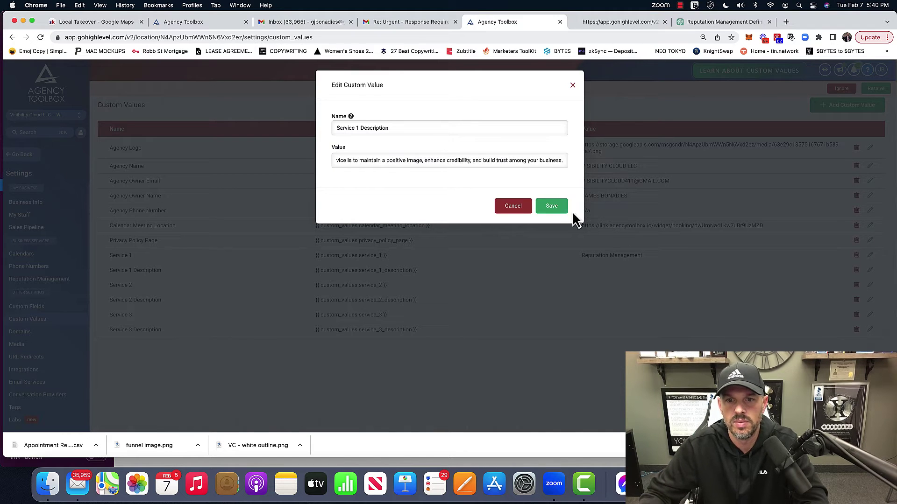
click(566, 210)
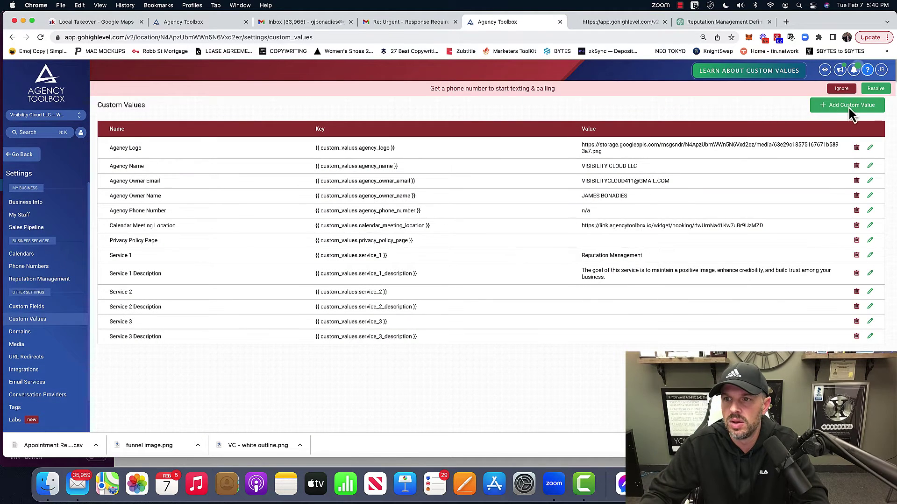
Dismiss the phone-number notice, reload the preview to check Our Services, and return to Custom Values.
click(842, 88)
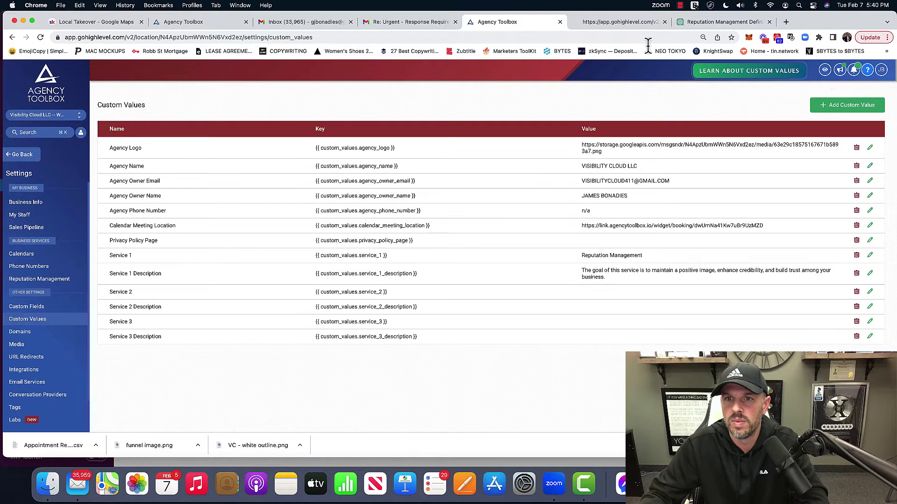
click(592, 23)
click(442, 37)
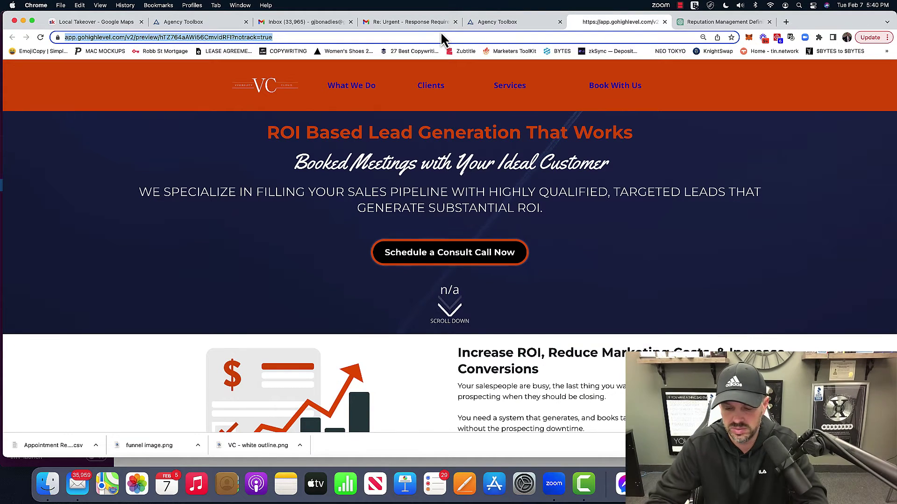
key(Return)
scroll(537, 210, down, 10)
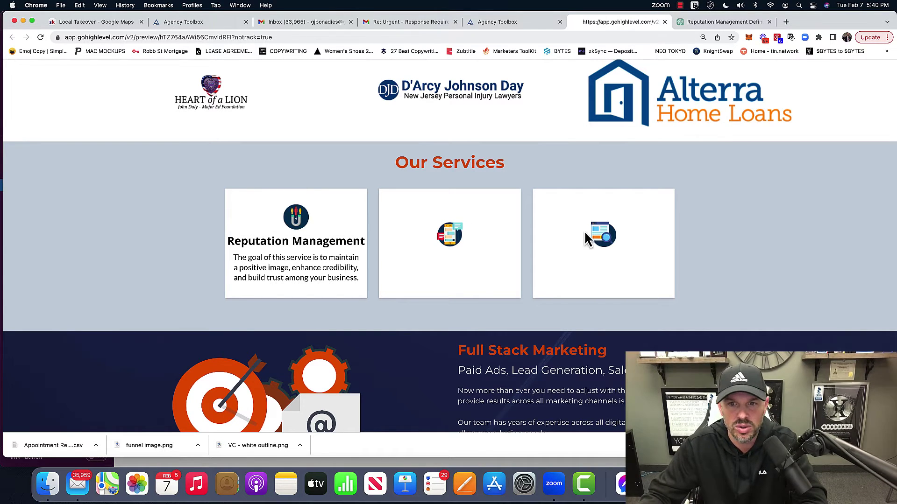
click(514, 22)
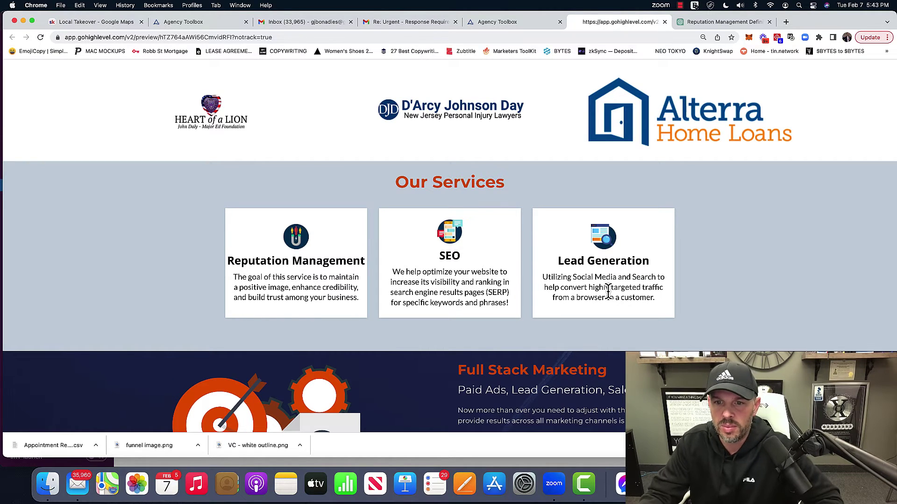
scroll(562, 250, down, 1)
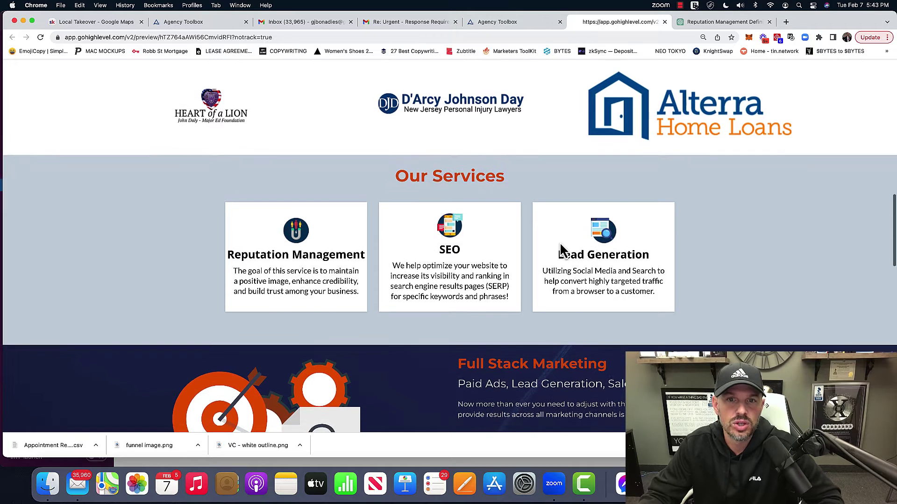
click(499, 24)
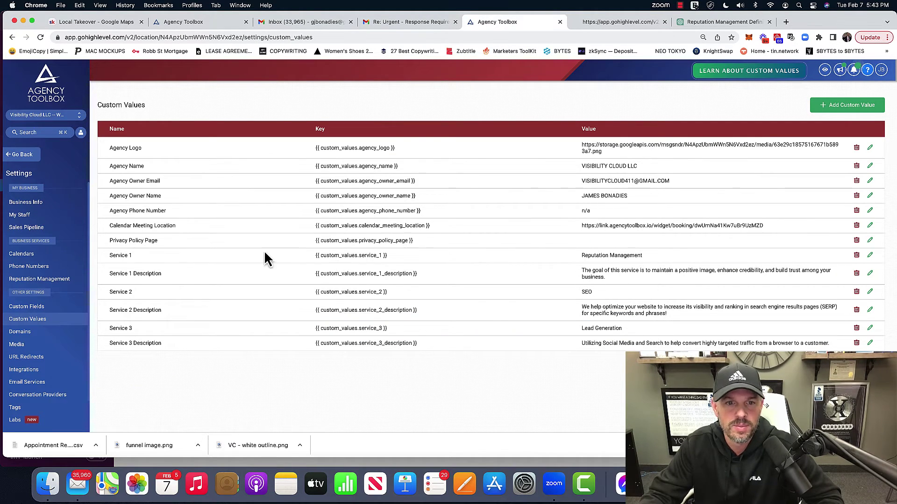
Copy the main page preview URL and save it as the Privacy Policy Page value.
click(23, 156)
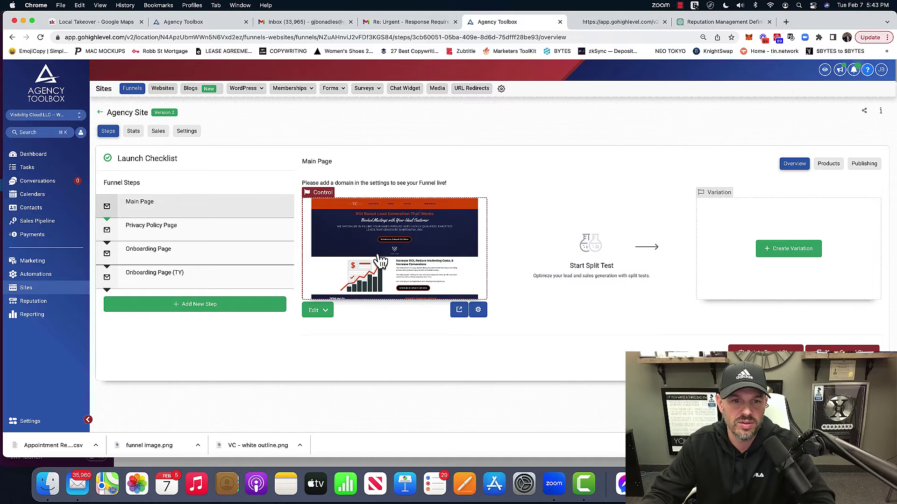
click(458, 310)
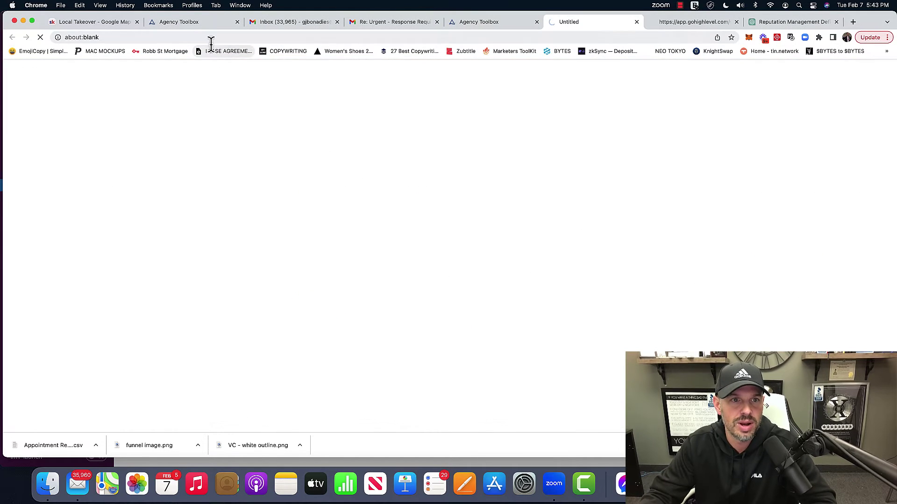
click(211, 37)
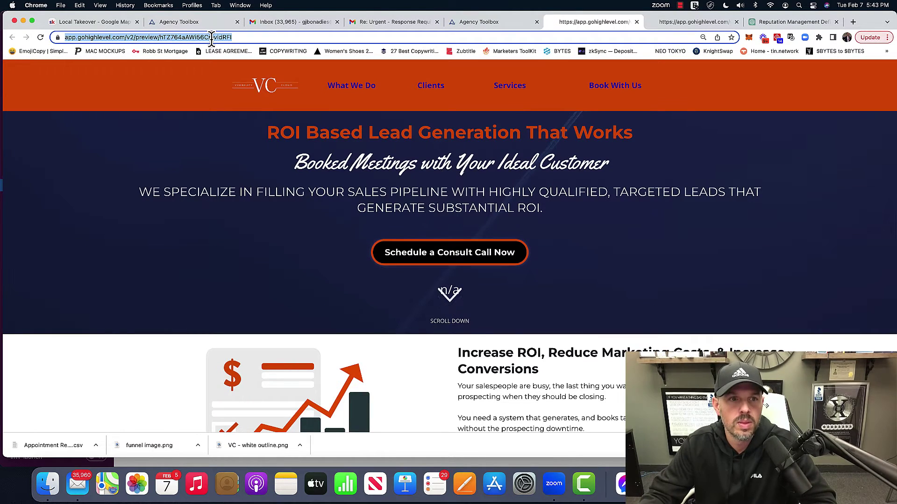
click(486, 22)
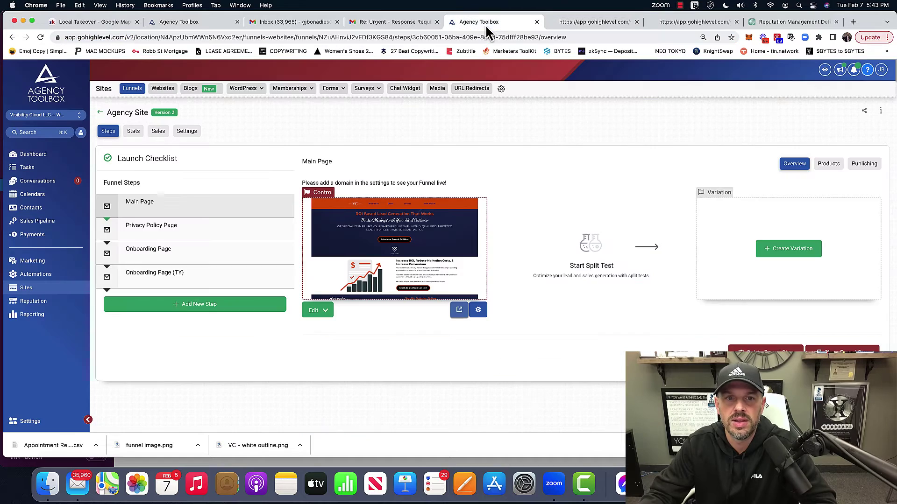
click(29, 421)
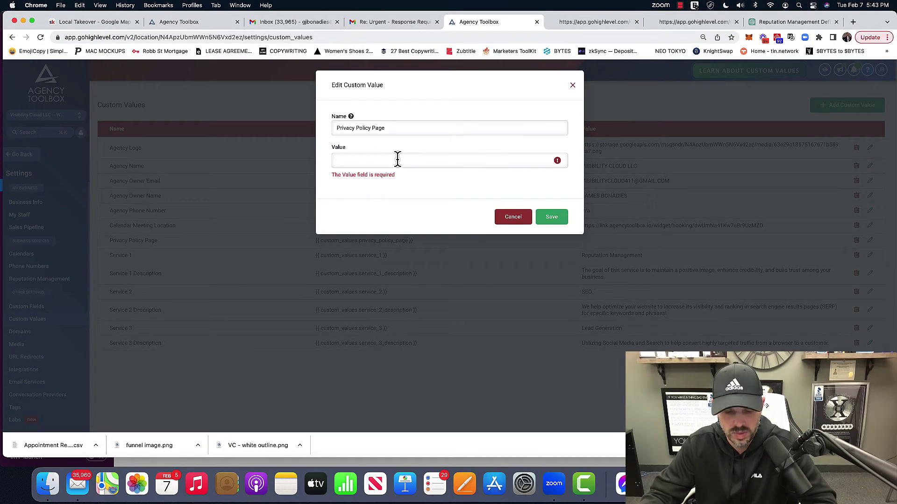
click(397, 159)
text(https://app.gohighlevel.com/v2/preview/hTZ764aAWi56CmvidRFI)
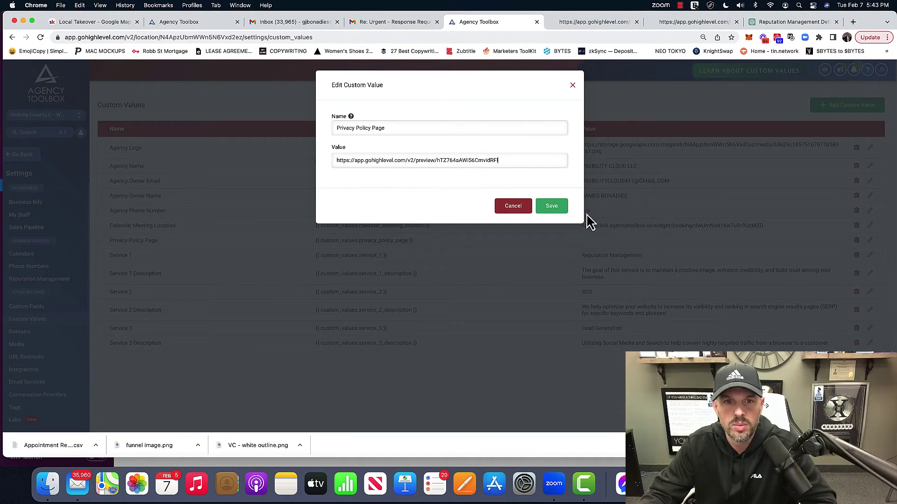
click(554, 217)
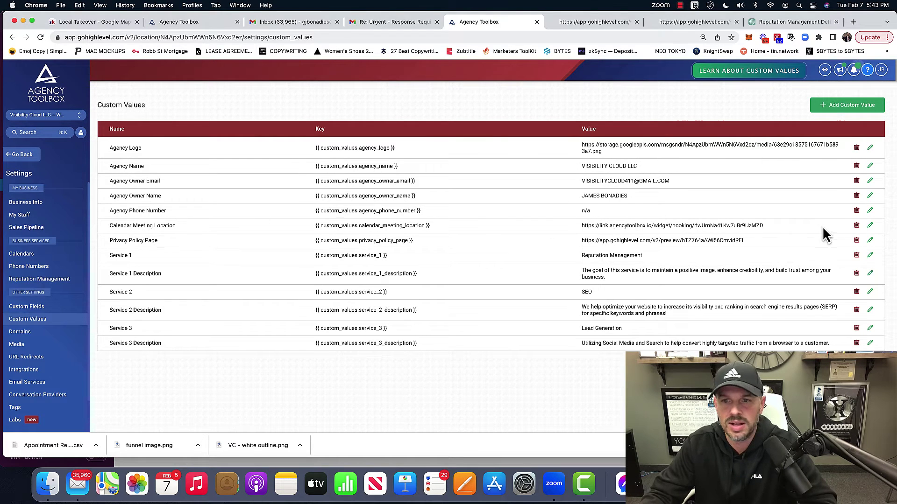
Replace the n/a Agency Phone Number with the agency's phone number and save.
click(870, 211)
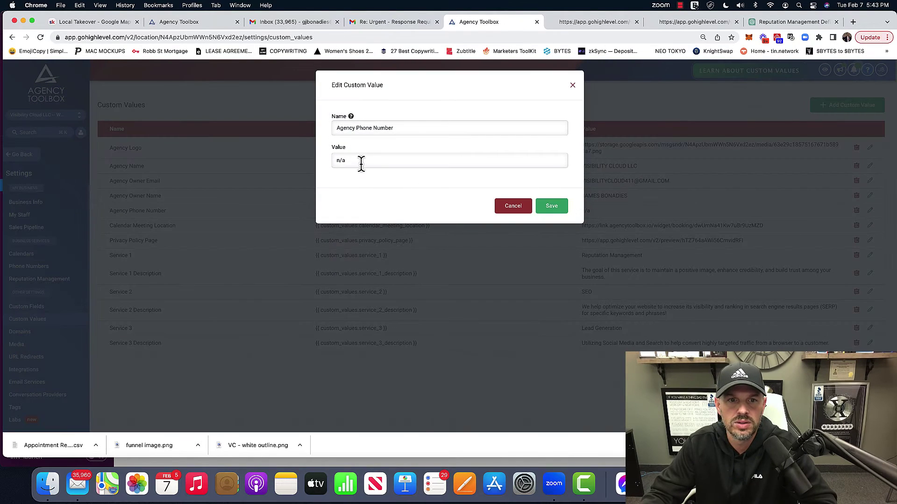
drag(361, 162, 301, 171)
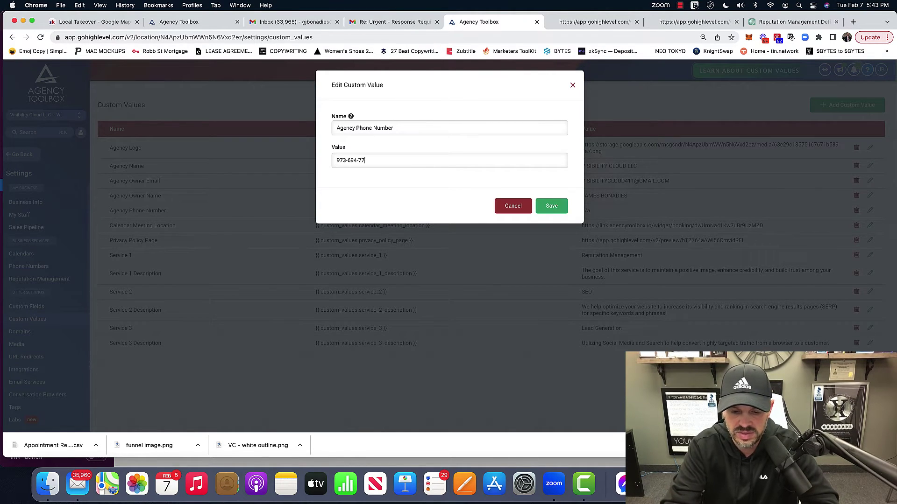
click(561, 208)
Reload the live preview and check the agency phone number shows under the consult-call button.
click(584, 22)
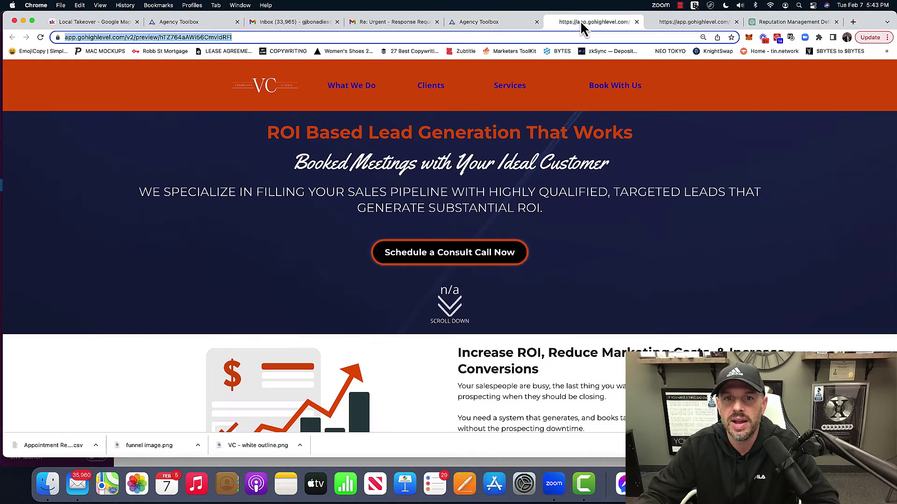
key(Return)
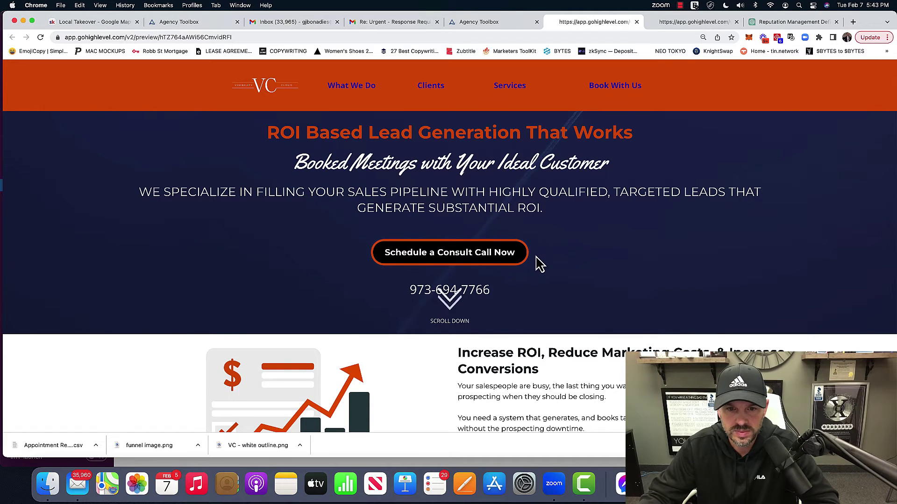
scroll(539, 264, down, 1)
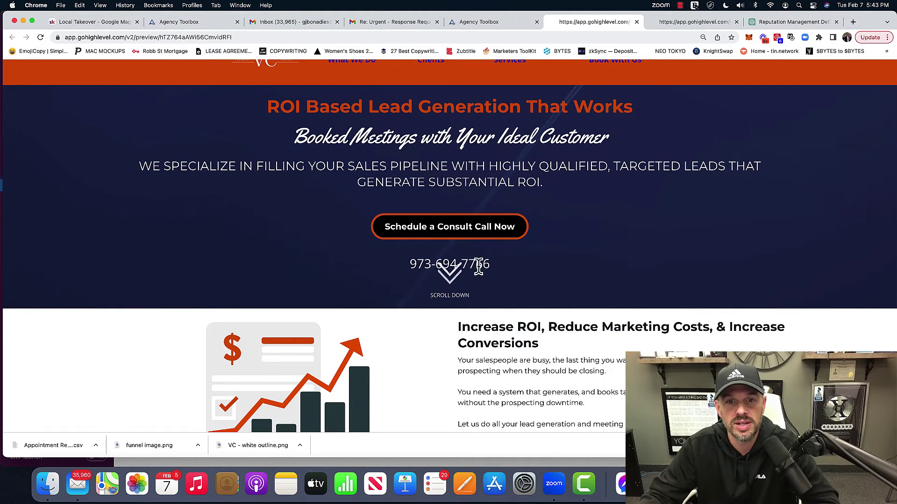
Move the agency phone number headline above the Schedule a Consult Call Now button, save, and preview.
click(499, 25)
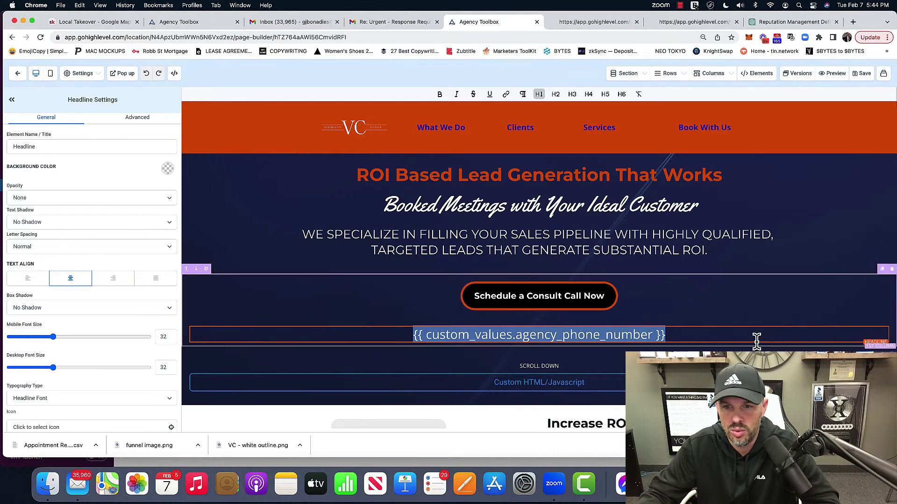
drag(864, 321, 856, 277)
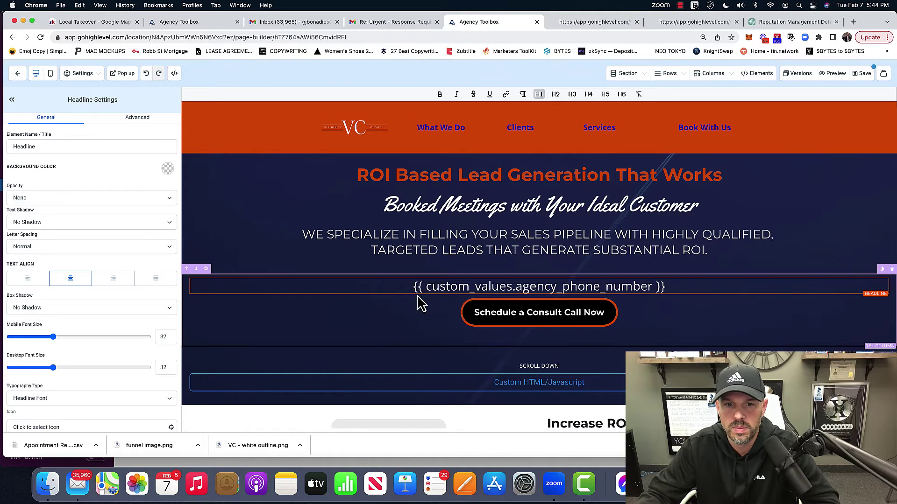
click(858, 74)
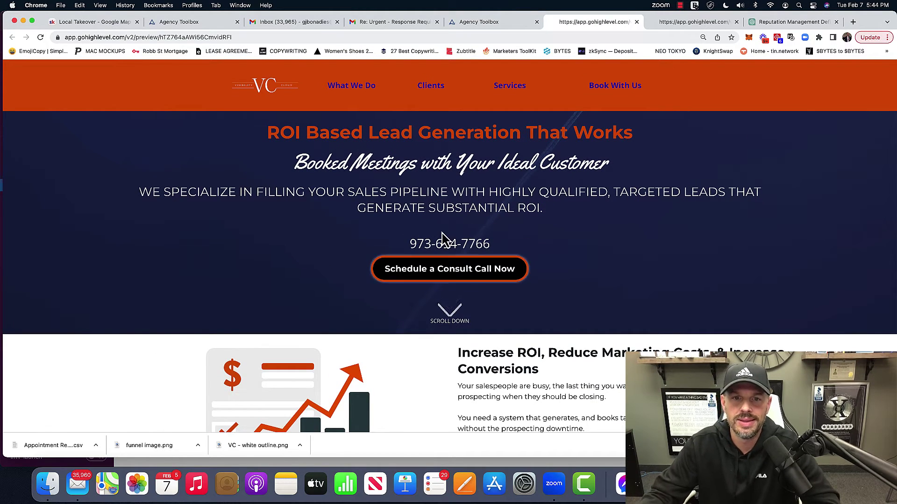
Scroll through the landing page preview, then exit the builder to the Agency Site funnel steps list.
scroll(490, 210, down, 5)
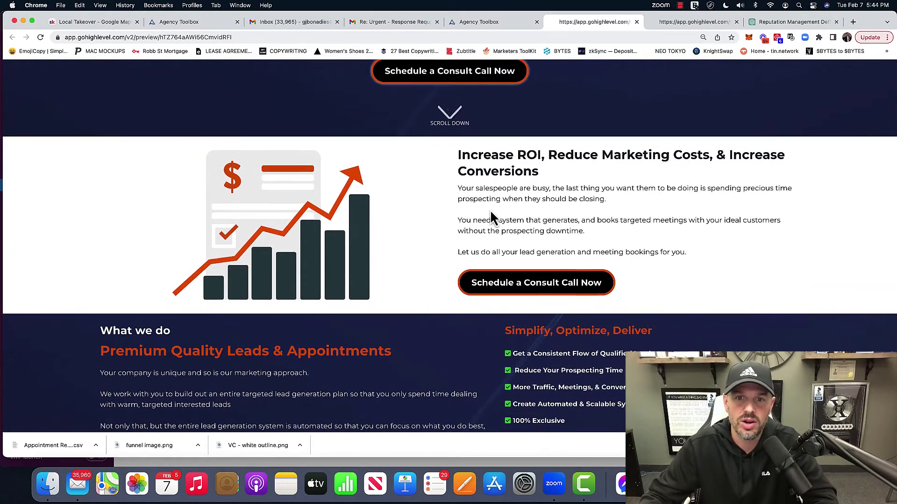
scroll(489, 217, down, 3)
scroll(491, 217, down, 9)
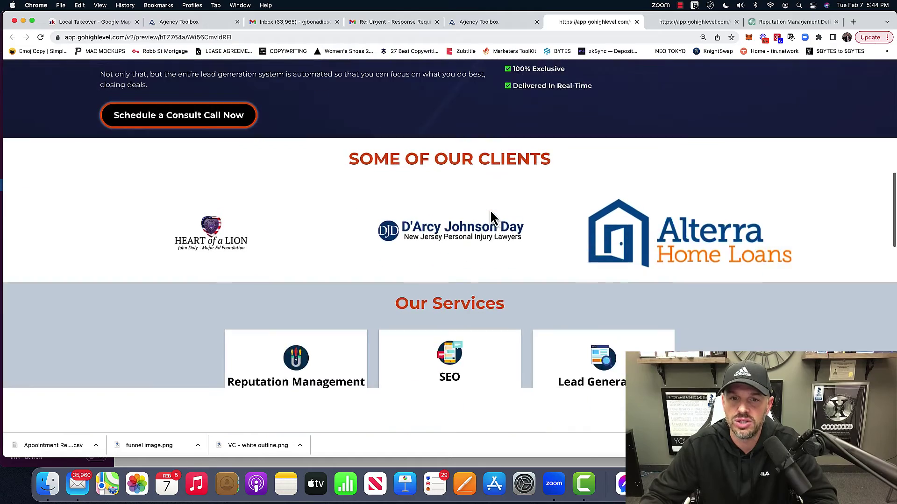
scroll(493, 218, up, 5)
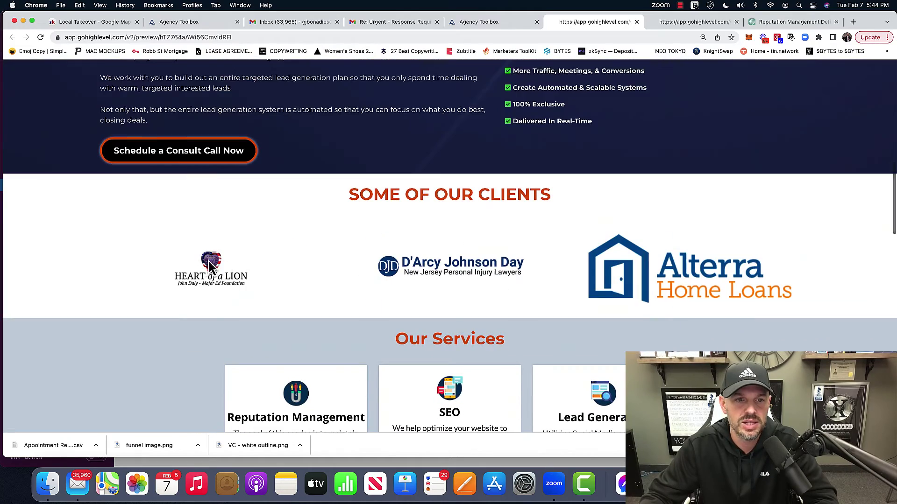
scroll(536, 315, down, 9)
scroll(536, 315, up, 3)
scroll(536, 315, down, 4)
scroll(537, 315, down, 13)
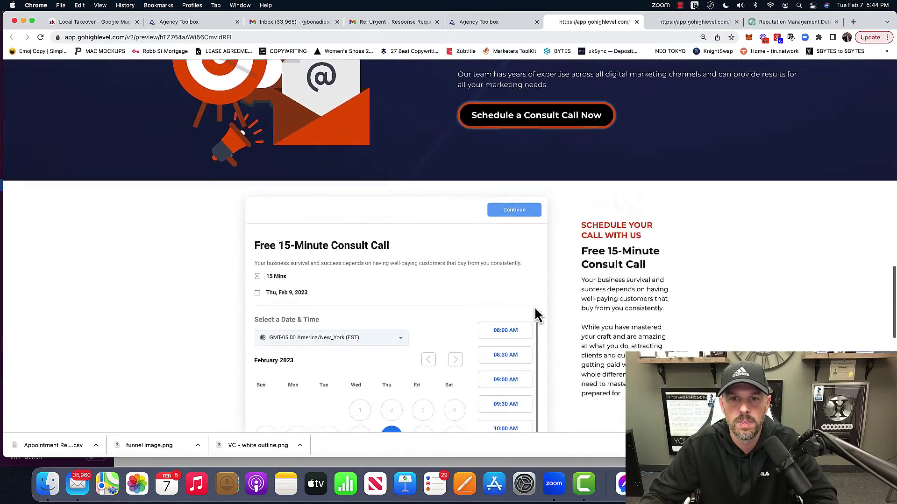
scroll(534, 306, up, 1)
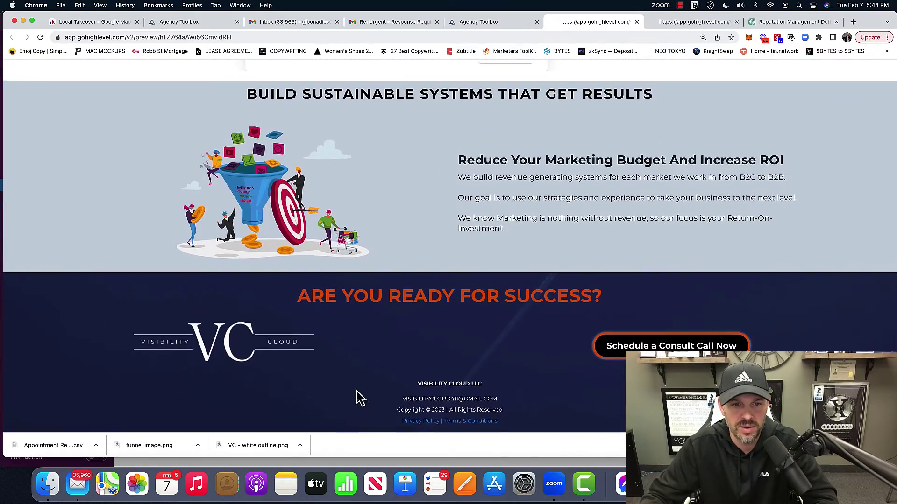
scroll(472, 293, up, 10)
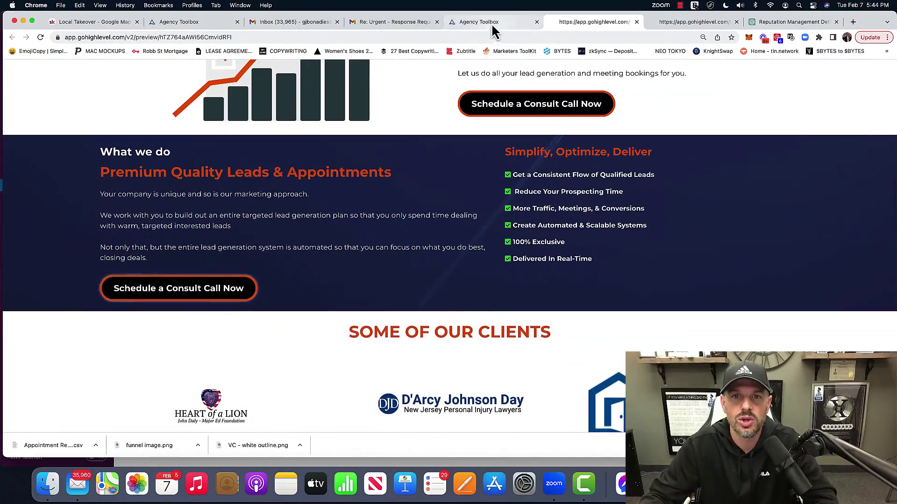
click(471, 22)
click(18, 74)
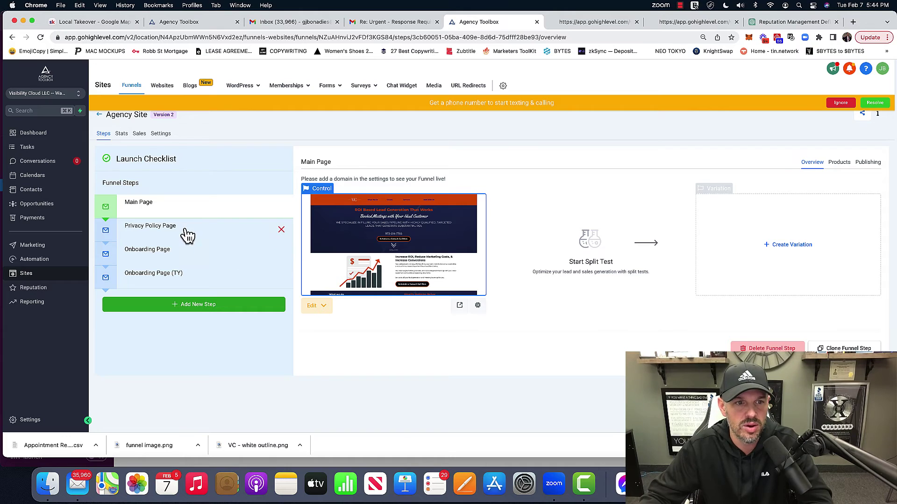
Open the Onboarding Page questionnaire preview and fill the full name from saved details.
click(176, 258)
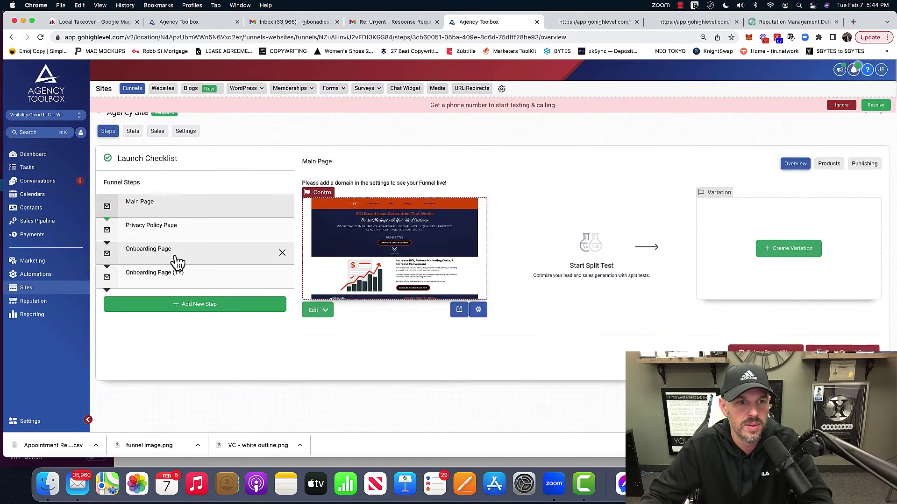
click(459, 309)
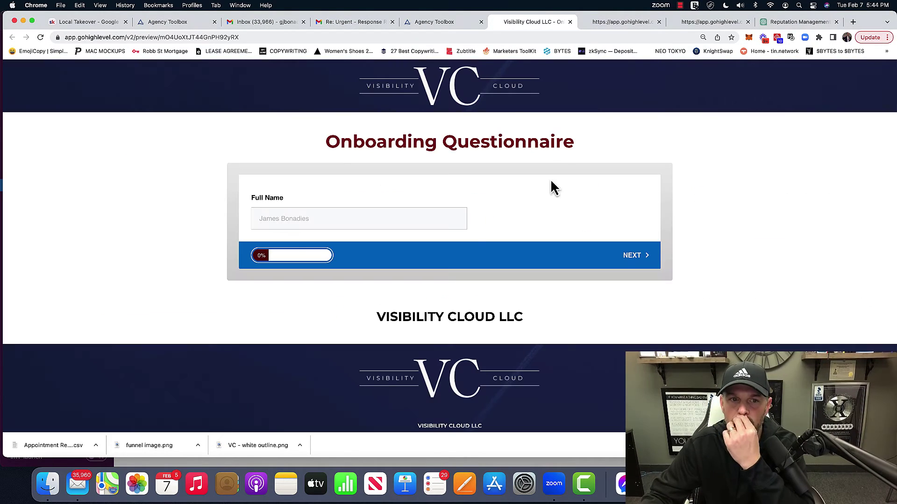
click(306, 219)
click(330, 243)
click(639, 259)
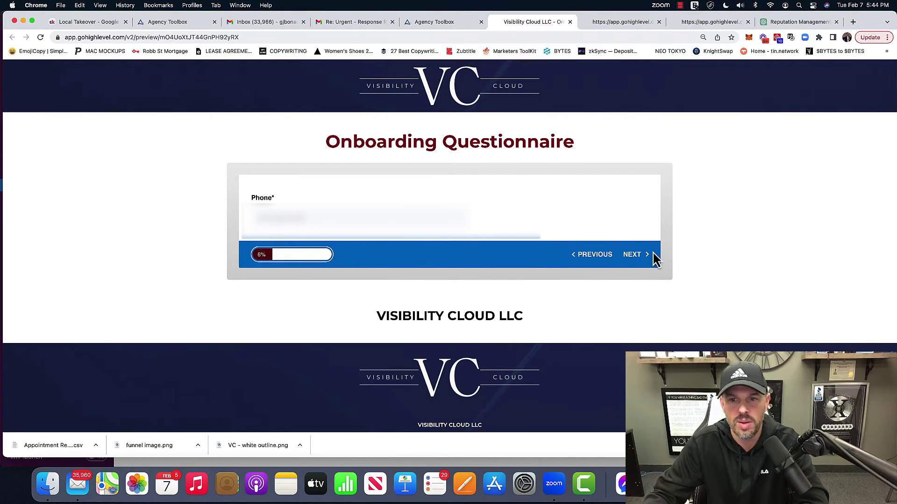
Pass the phone and business email questions and fill Website Name from a saved suggestion.
click(638, 256)
click(638, 257)
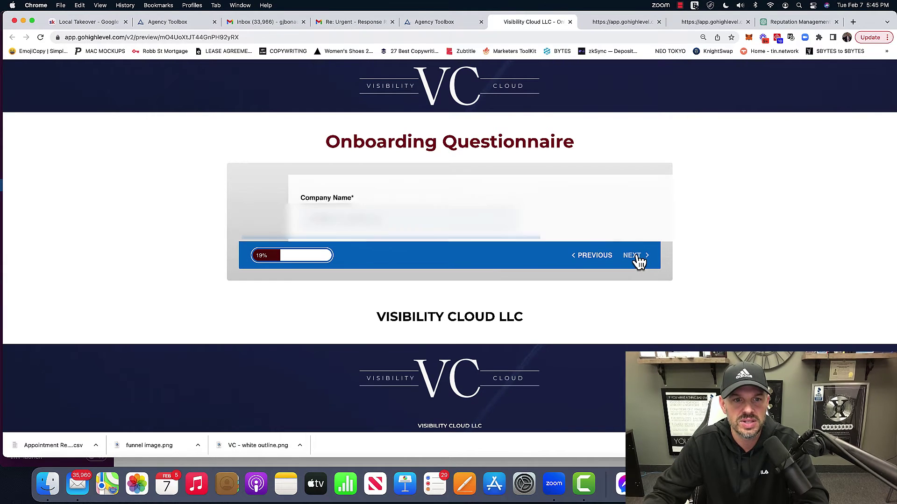
click(637, 257)
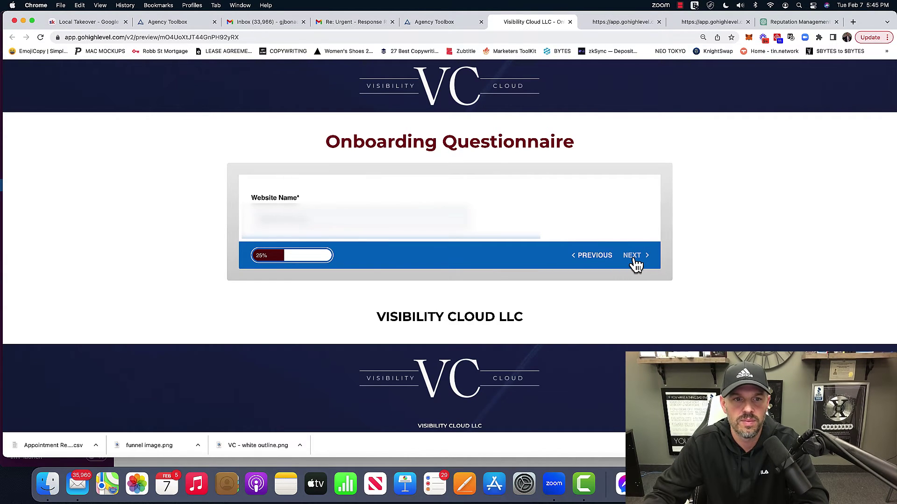
click(636, 265)
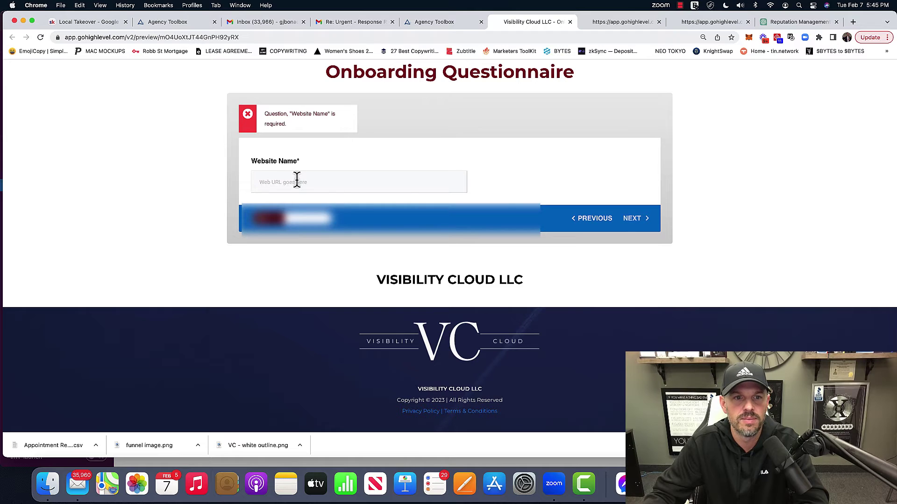
click(298, 181)
key(Down)
key(Return)
click(632, 219)
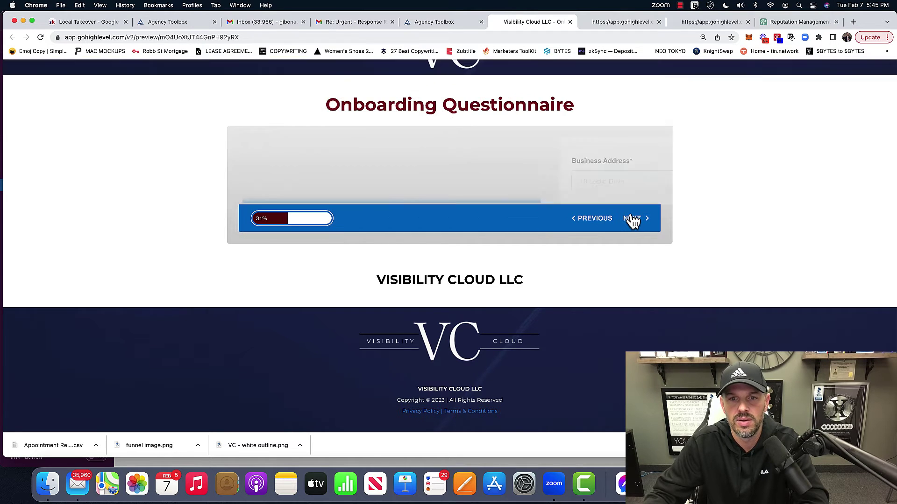
Skip address, services, testimonials and service areas; answer YES to past work images and Cheap pricing.
click(639, 229)
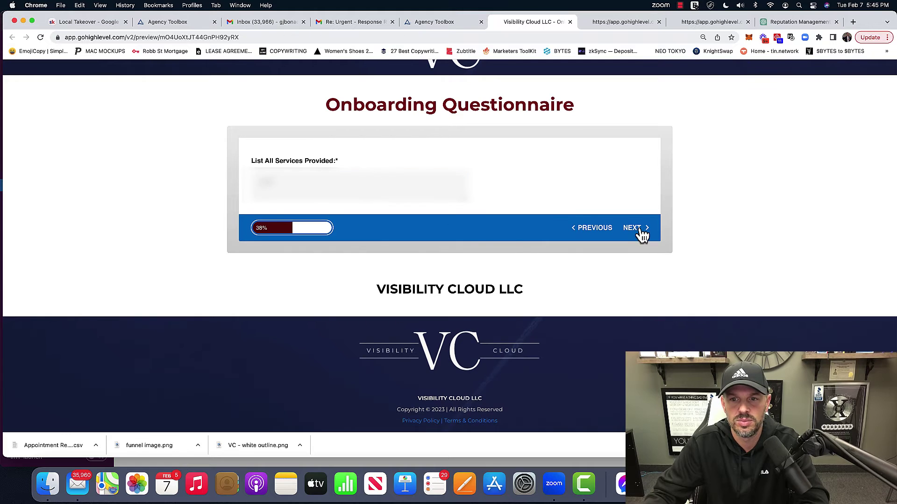
click(631, 228)
click(629, 224)
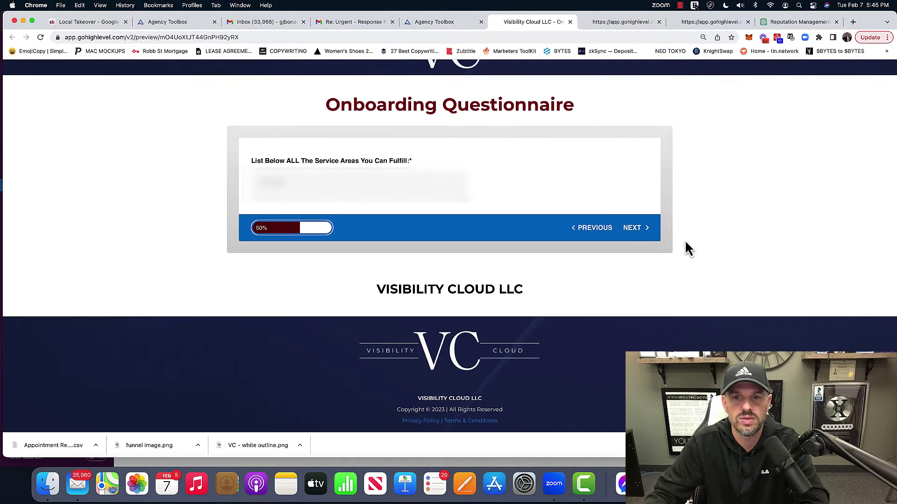
click(636, 231)
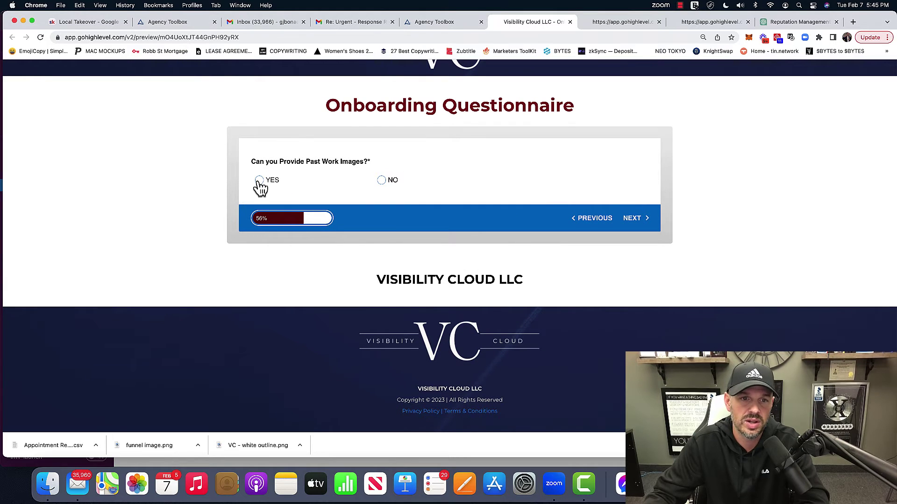
click(259, 181)
click(265, 183)
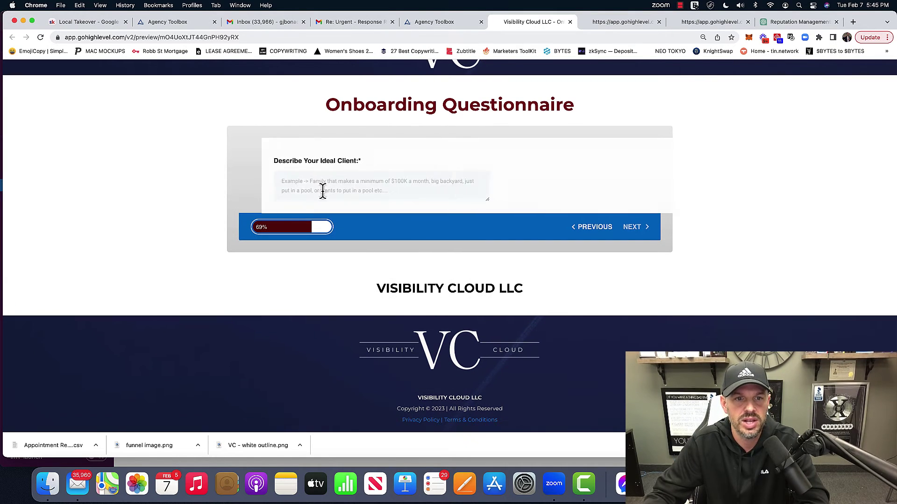
Answer ideal client 'adsfdas', company speed Slow, and new-client process 'adf'.
click(287, 182)
text(adsfdas)
click(636, 228)
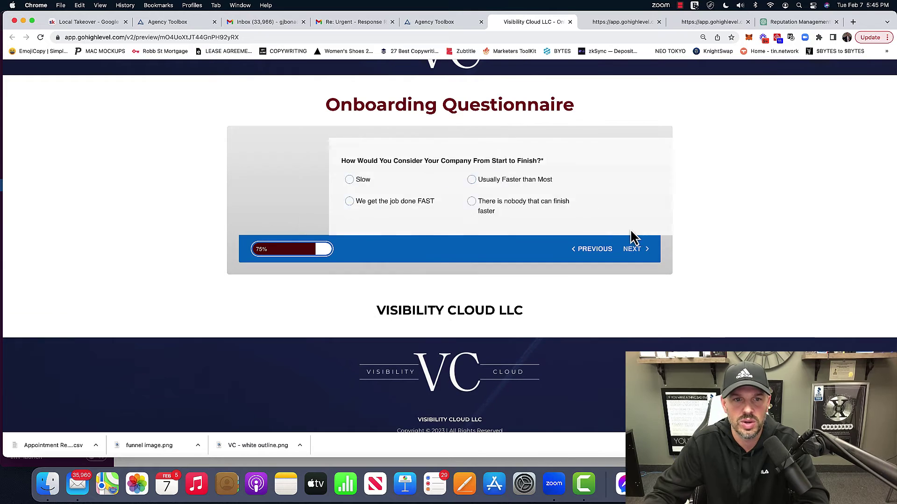
click(248, 180)
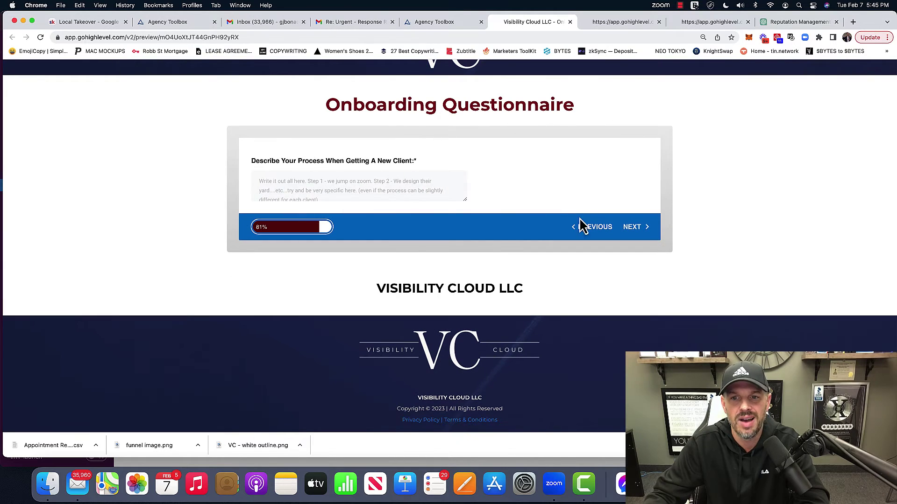
click(338, 193)
text(adf)
Answer YES to running offers and NO to financing, submit, and return to the funnel.
click(643, 232)
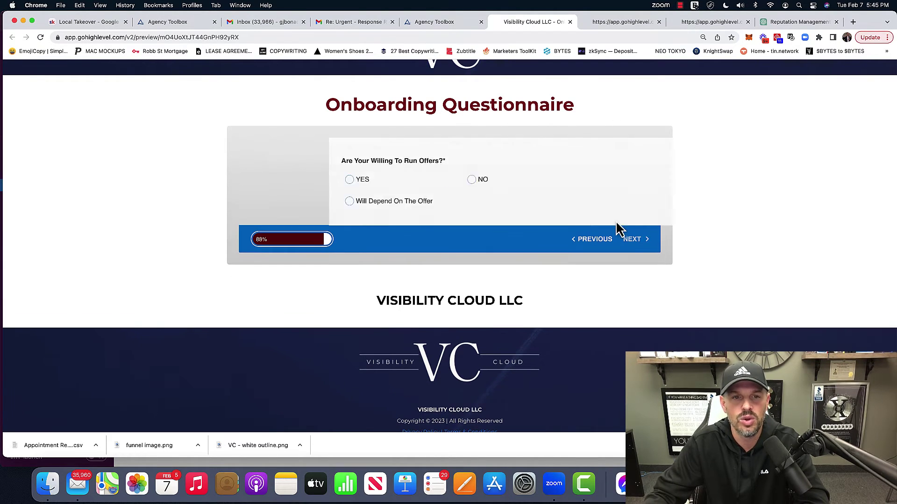
click(260, 182)
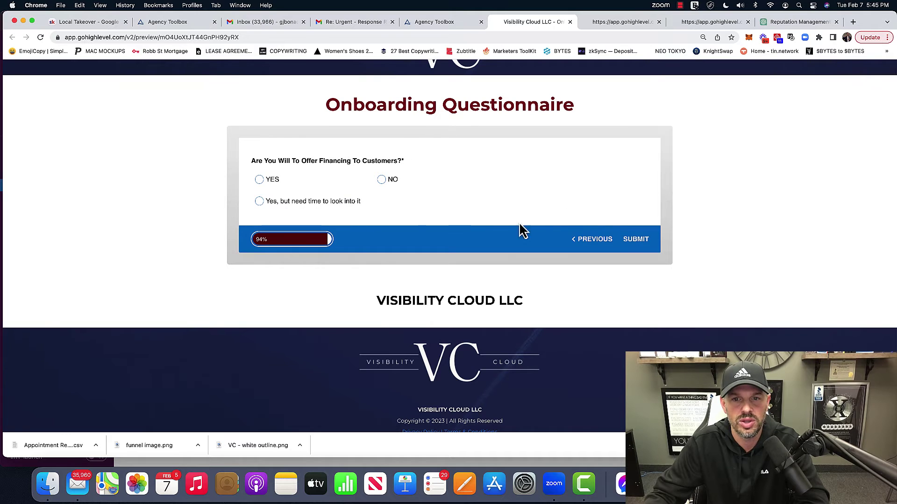
click(382, 182)
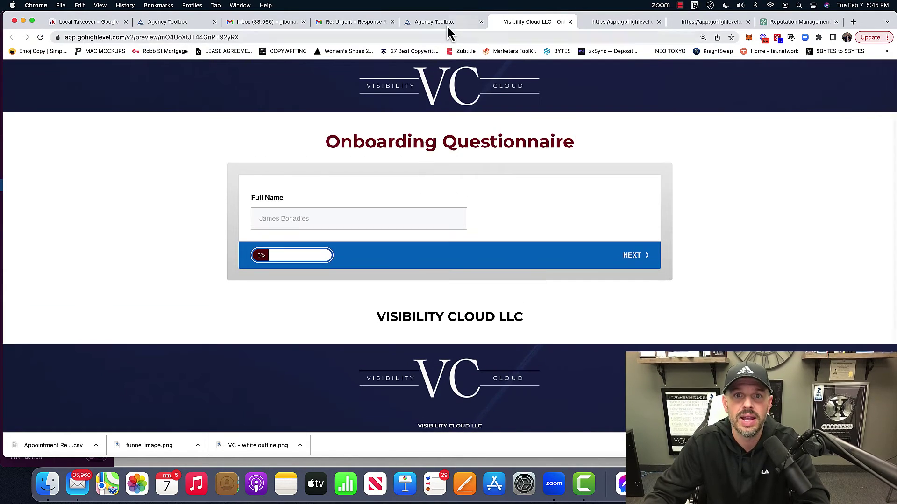
click(447, 23)
click(198, 280)
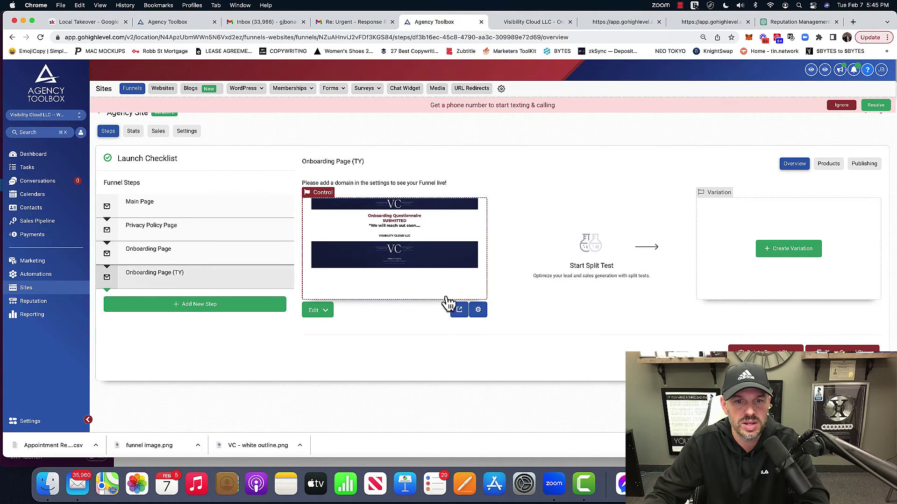
click(459, 309)
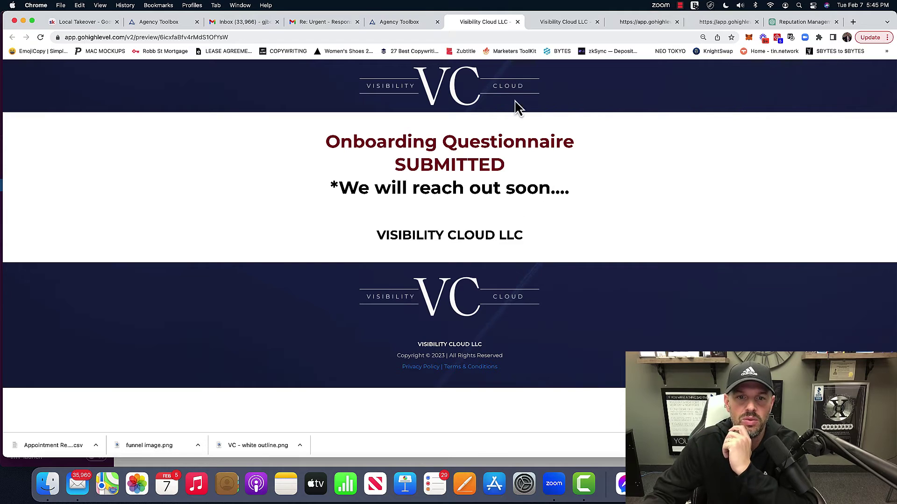
click(420, 21)
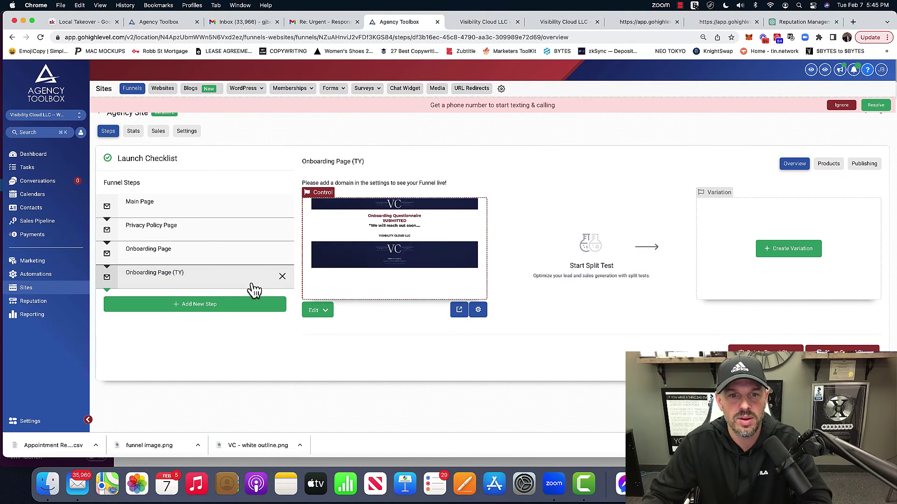
Copy the agency_phone_number key from Settings > Custom Values, then go back to the funnel.
click(30, 422)
click(29, 319)
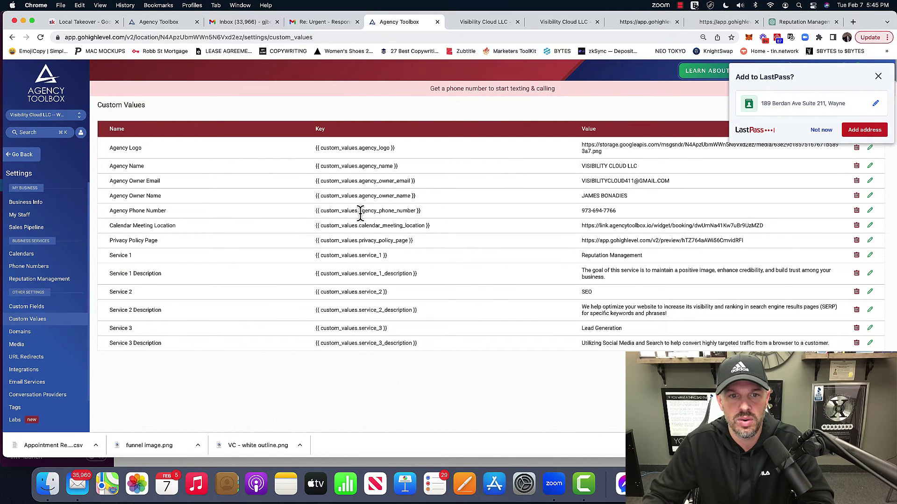
triple_click(360, 211)
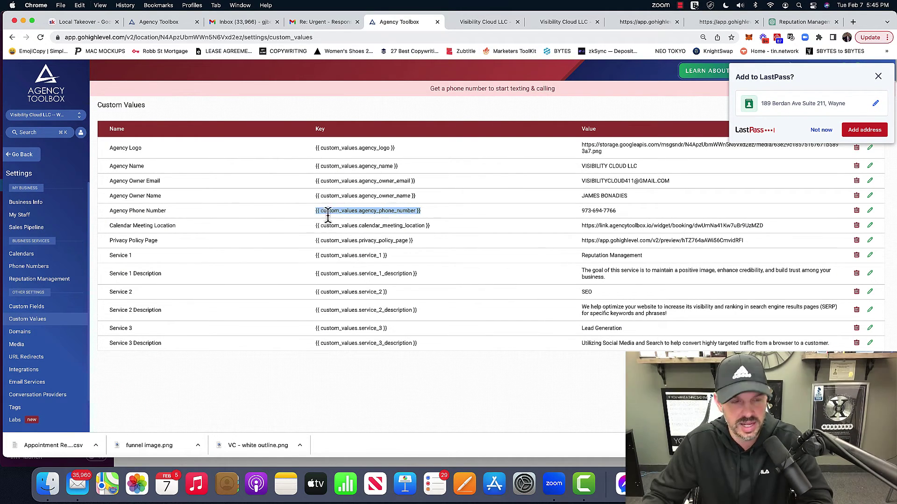
click(24, 156)
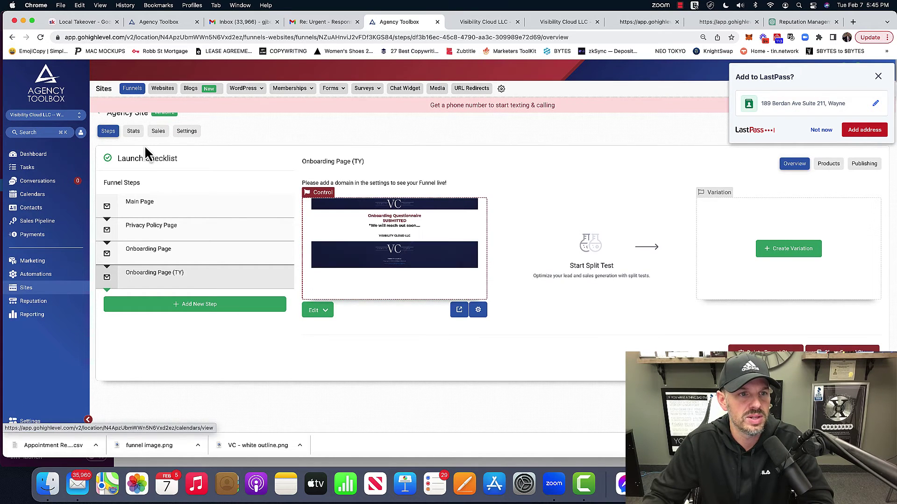
Add 'OR you can call {{ custom_values.agency_phone_number }}' to the thank-you headline and verify it in the reloaded preview.
click(316, 311)
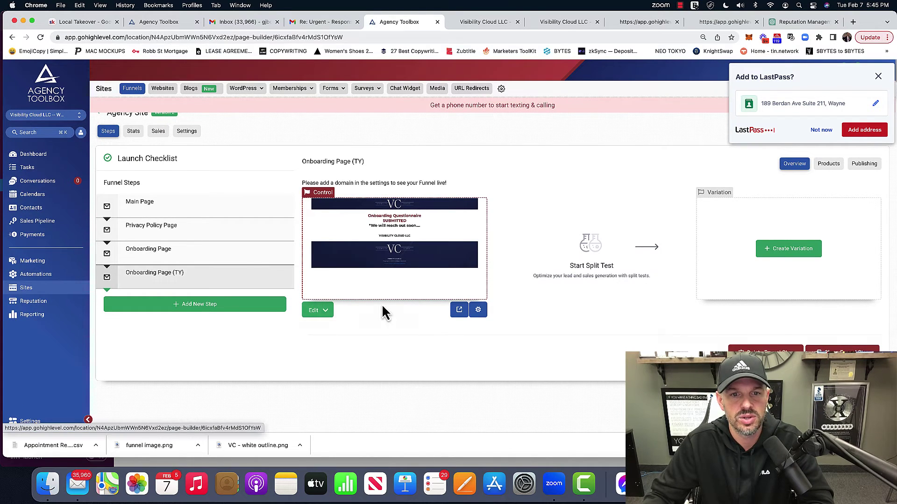
click(331, 332)
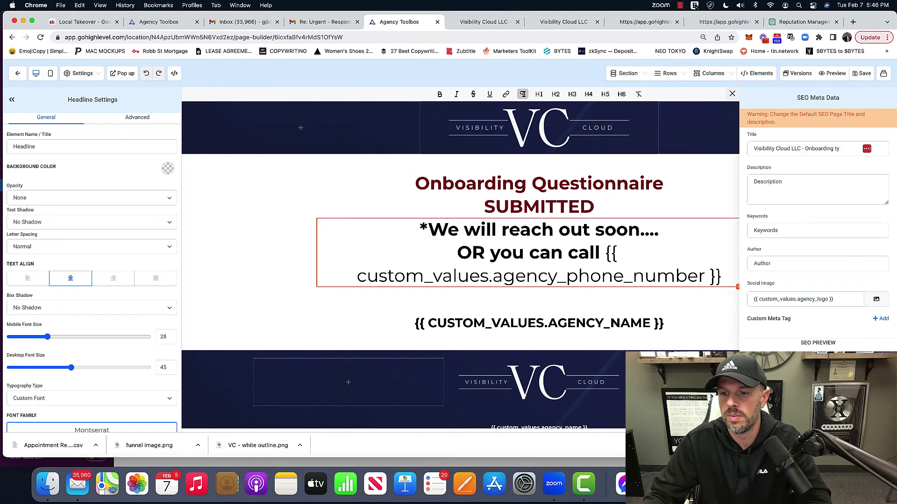
click(487, 19)
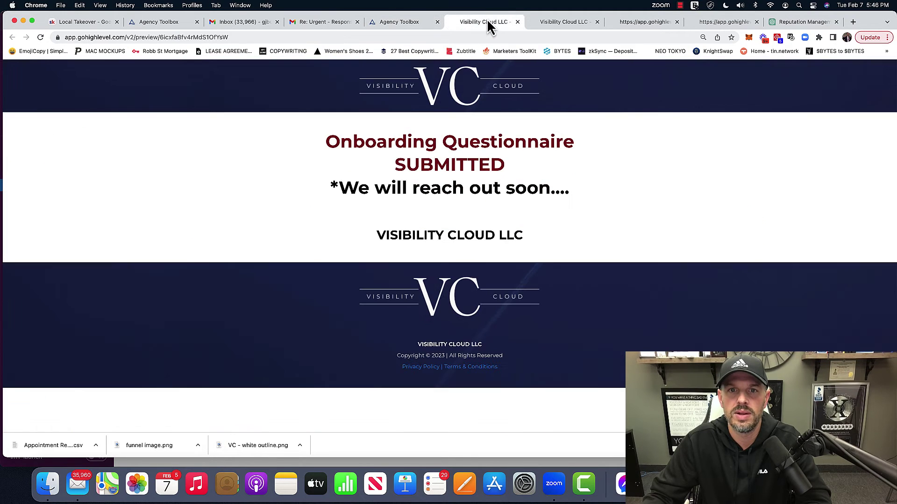
click(452, 37)
key(Return)
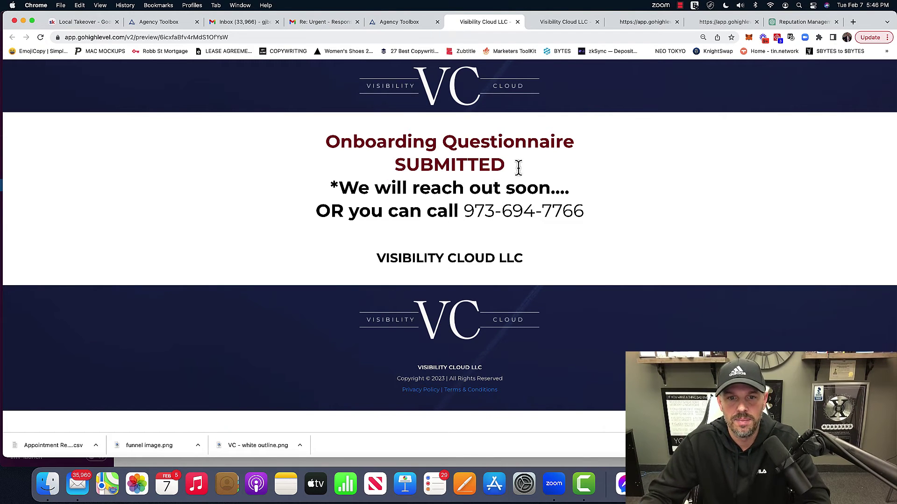
click(421, 24)
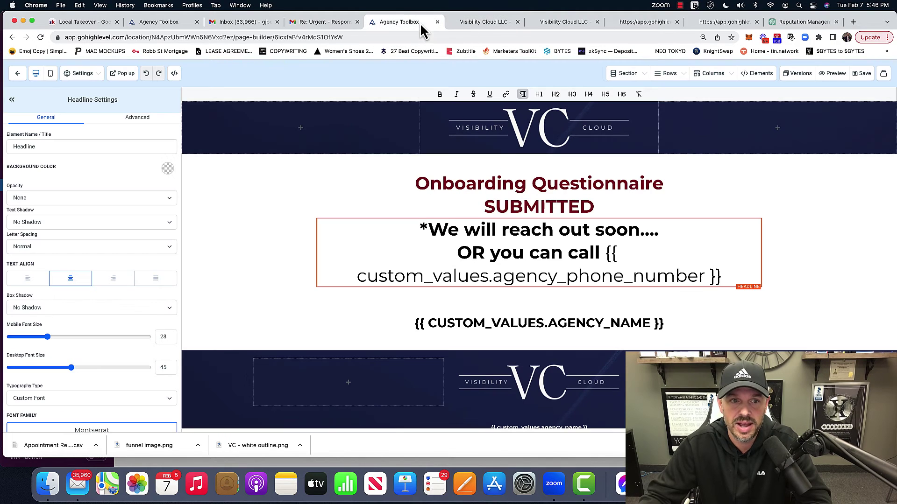
click(17, 77)
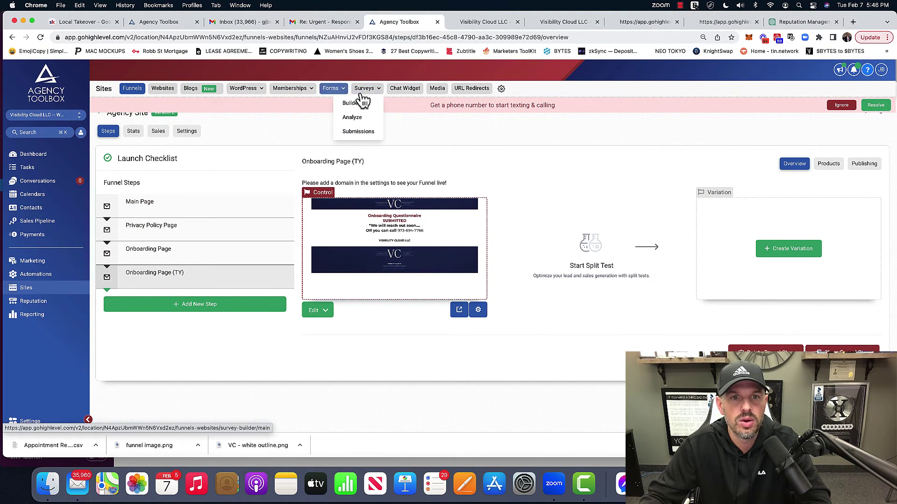
Open the survey Submissions list to view the latest questionnaire's answers.
mouse_move(367, 91)
click(359, 132)
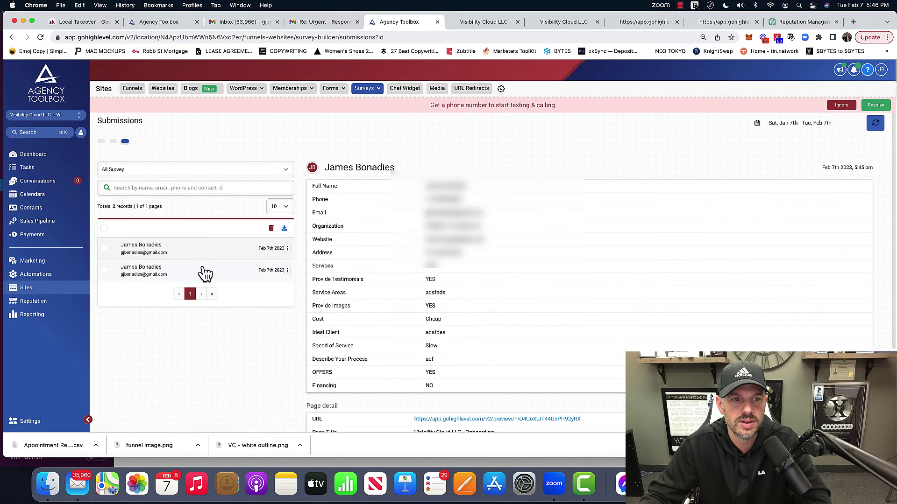